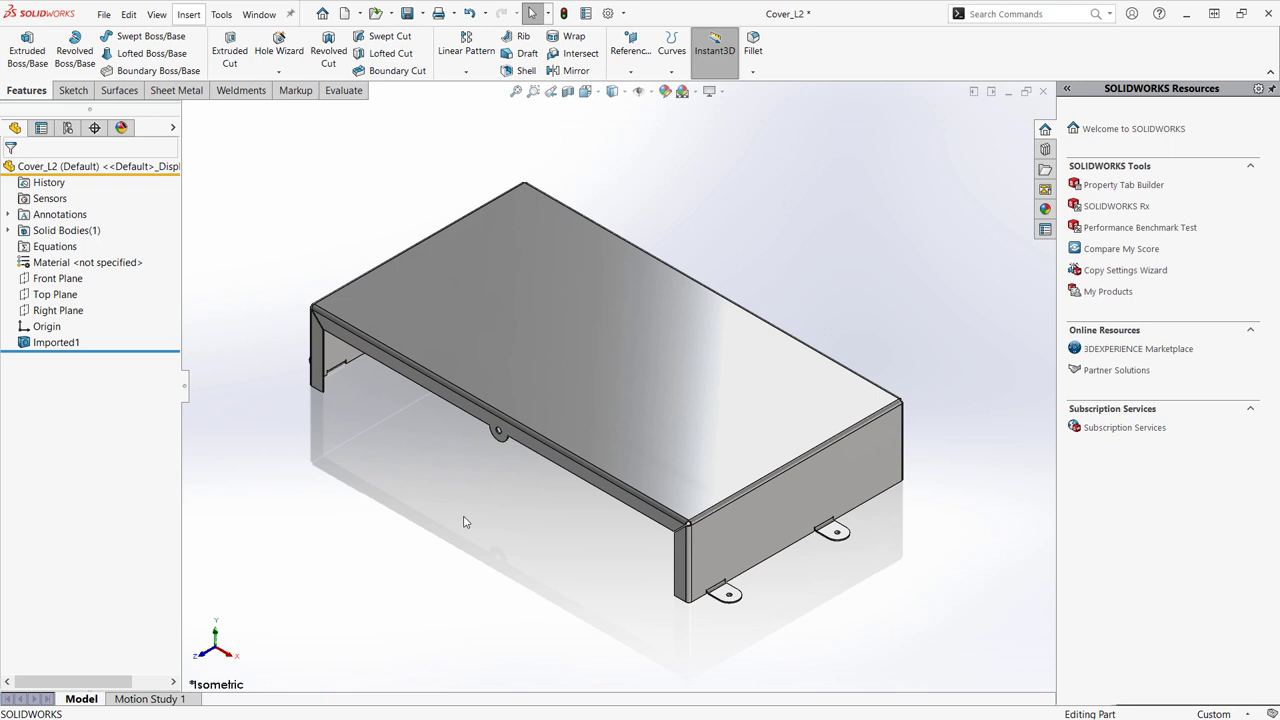
# Start FeatureWorks Recognize Features in sheet metal mode on the imported cover
pyautogui.click(189, 14)
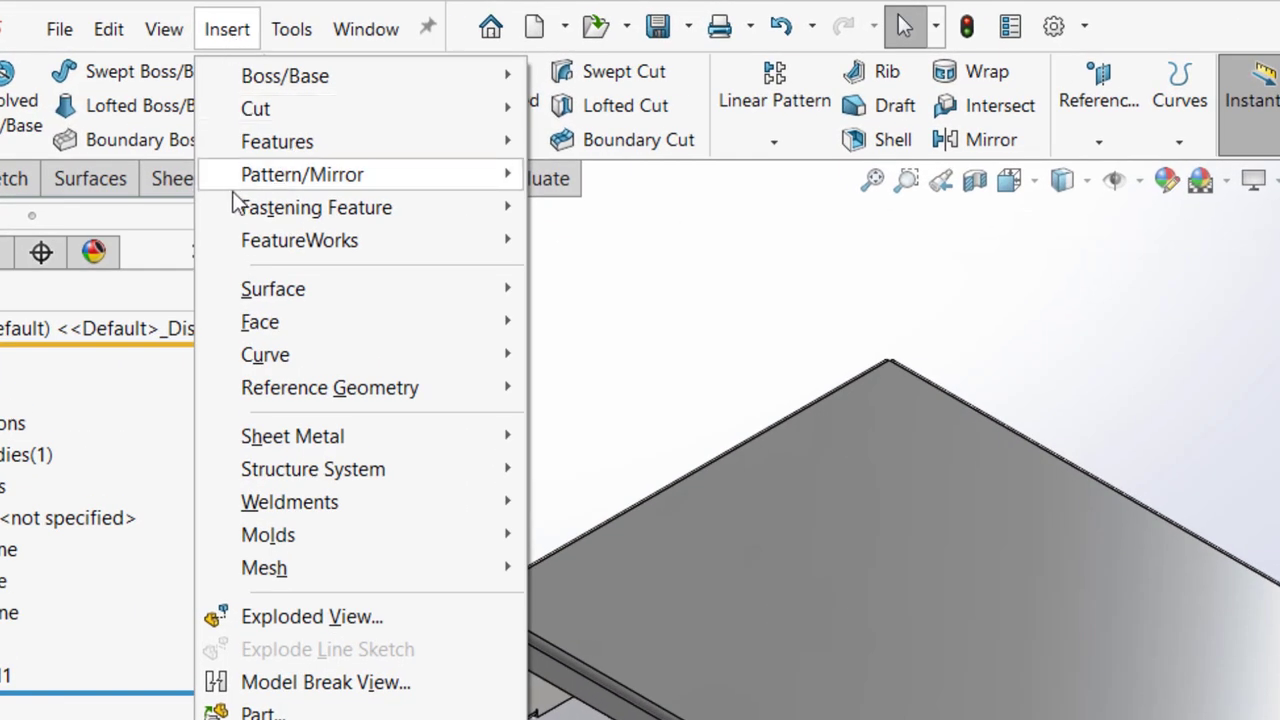
pyautogui.moveTo(259, 243)
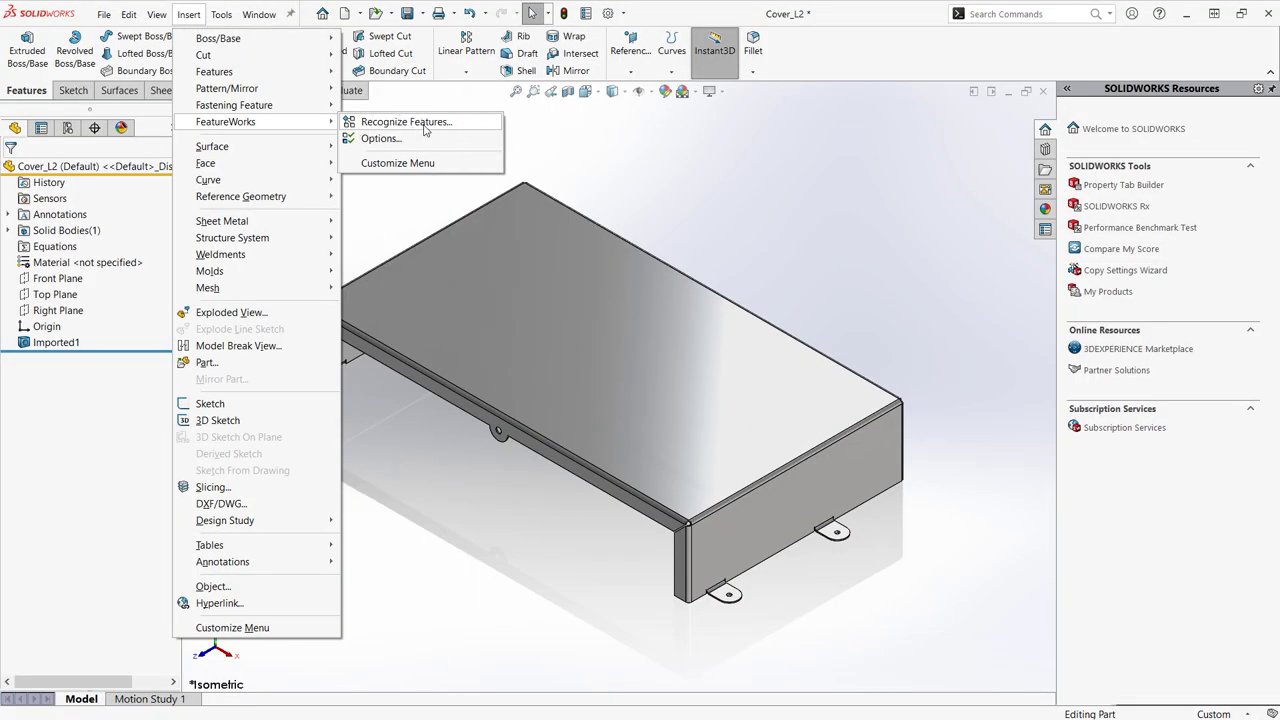
pyautogui.click(424, 123)
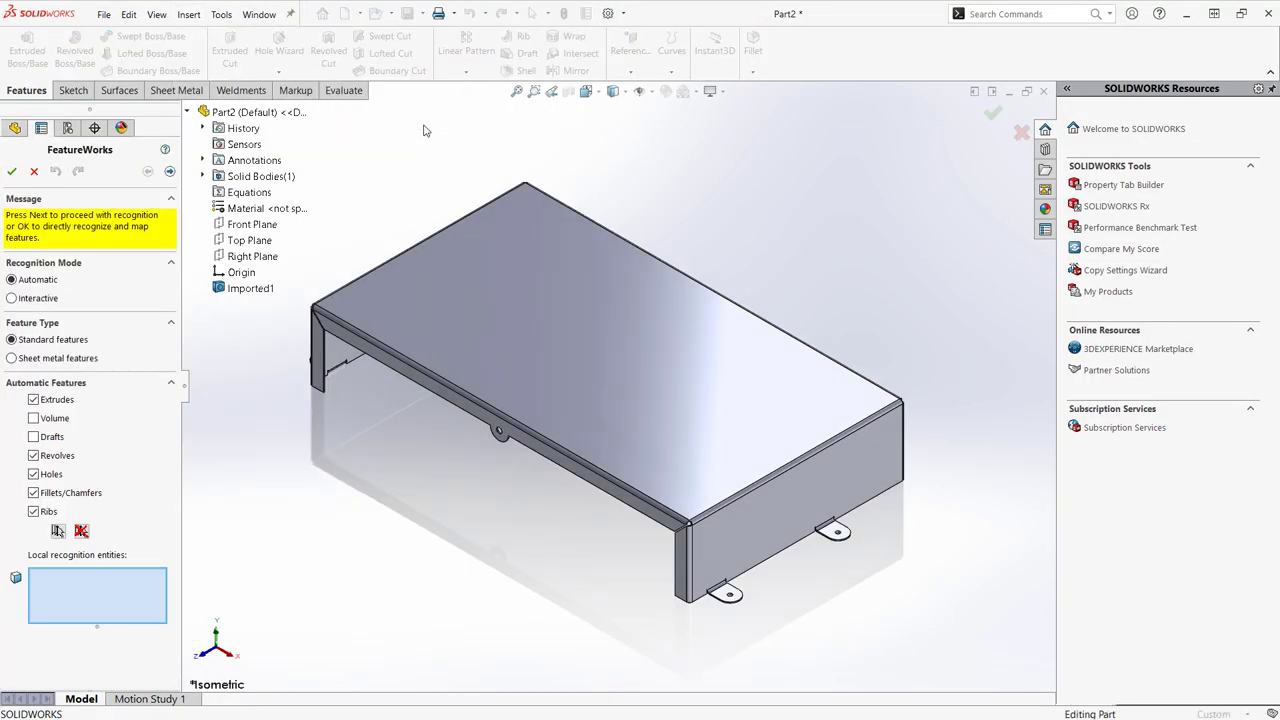
pyautogui.click(64, 359)
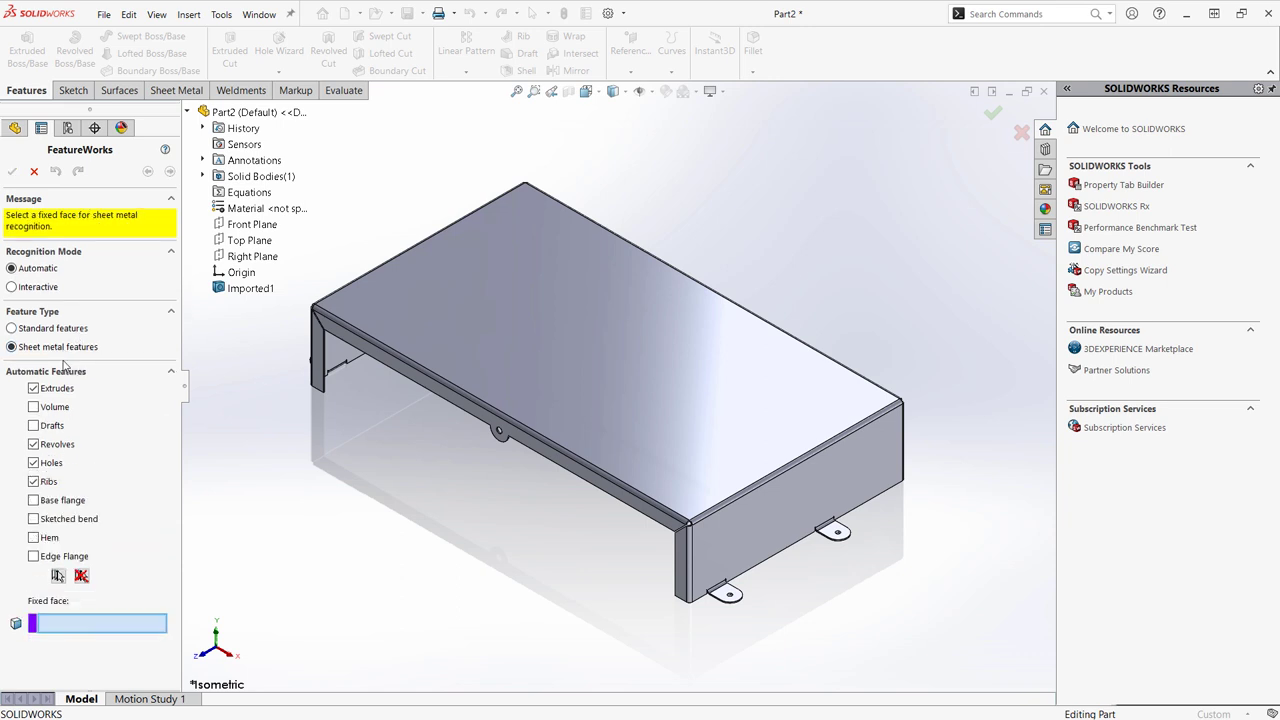
# Recognize base flanges, sketched bends and edge flanges, not extrudes, revolves or ribs; fix the top face
pyautogui.click(33, 388)
pyautogui.click(33, 444)
pyautogui.click(33, 519)
pyautogui.click(33, 556)
pyautogui.click(33, 500)
pyautogui.click(33, 481)
pyautogui.click(597, 383)
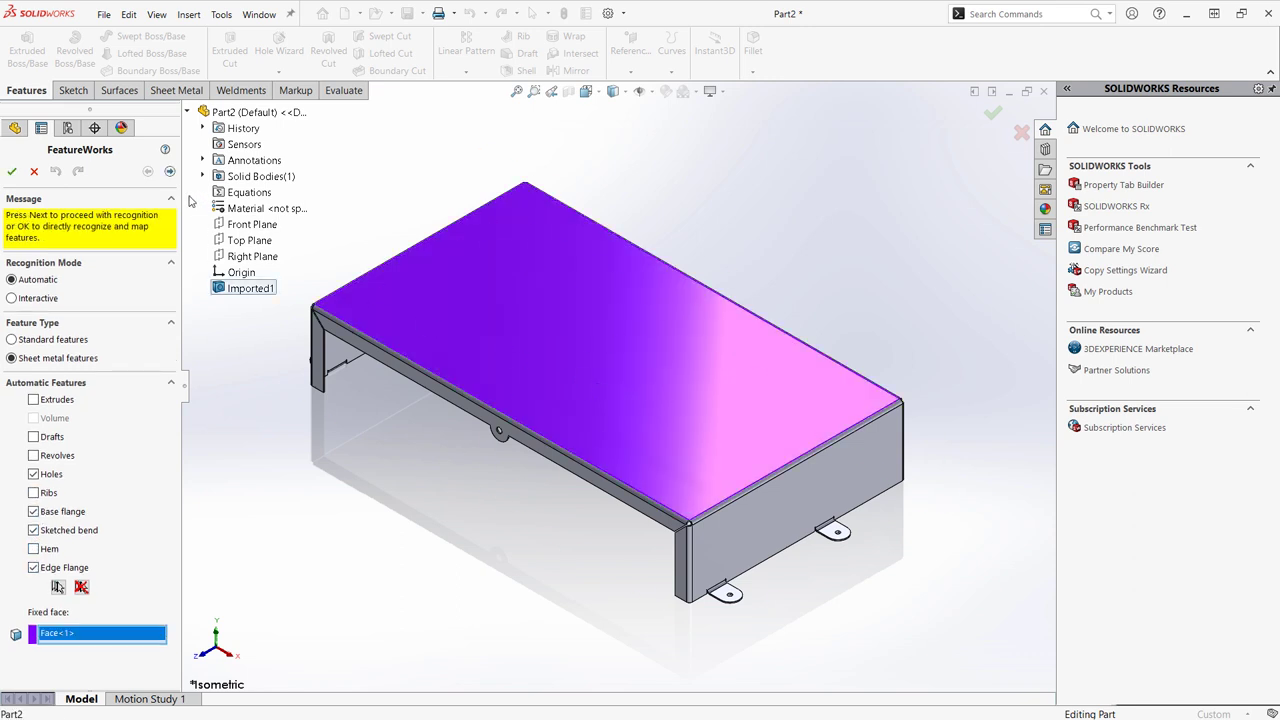
# Accept the recognized Base-Flange1, countersunk hole, sketched bends and three edge flanges
pyautogui.click(170, 172)
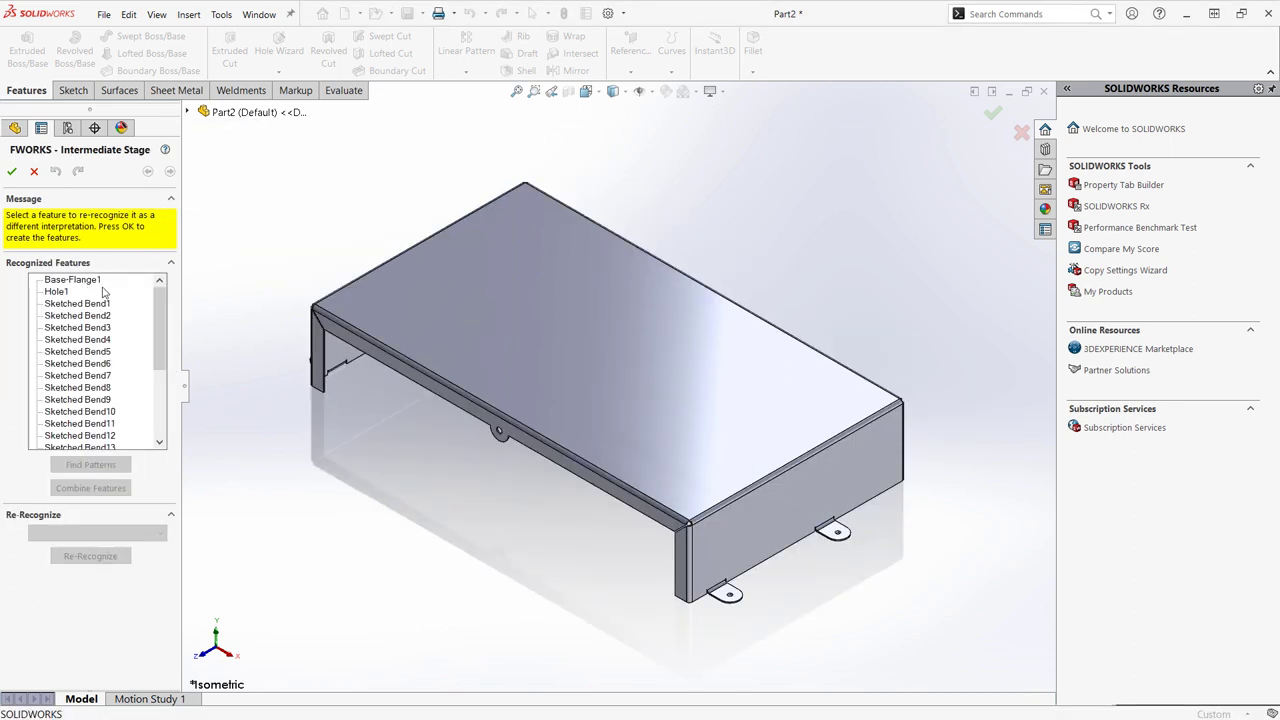
pyautogui.moveTo(161, 304); pyautogui.dragTo(154, 374)
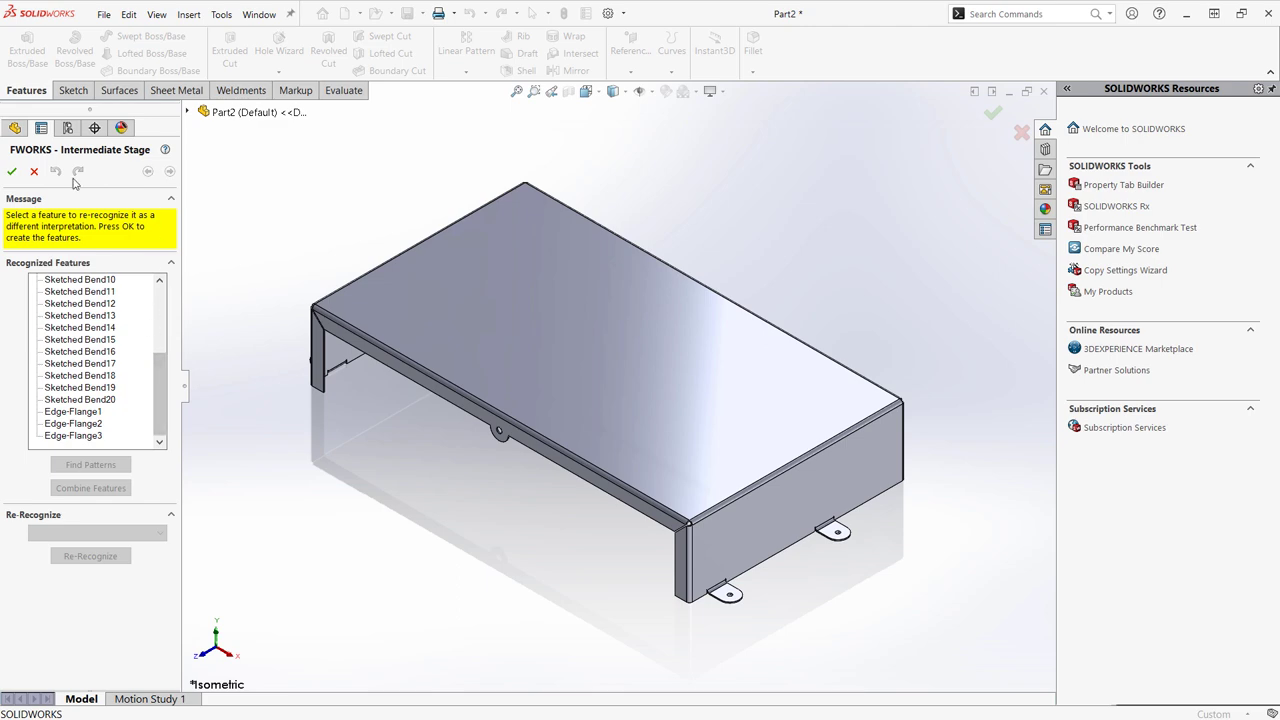
pyautogui.click(12, 171)
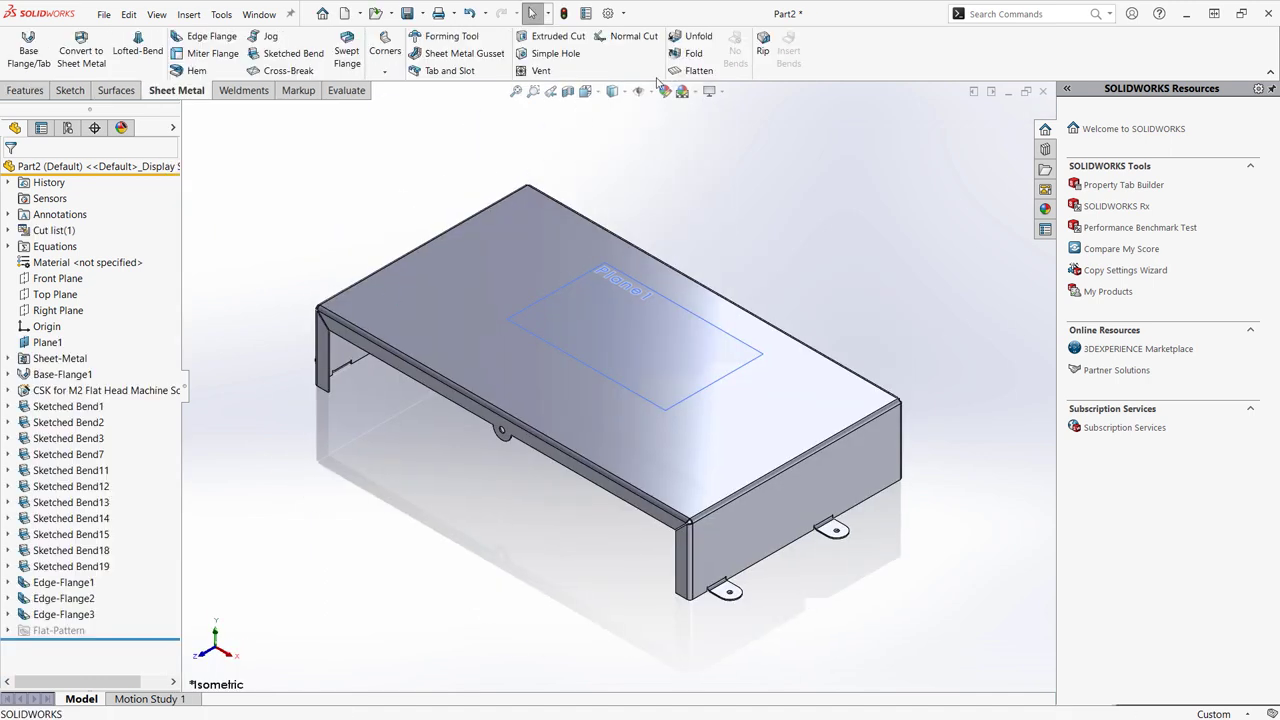
# Flatten the cover, then recognize Part4's bracket as standard extrudes, revolves and fillets/chamfers
pyautogui.click(674, 72)
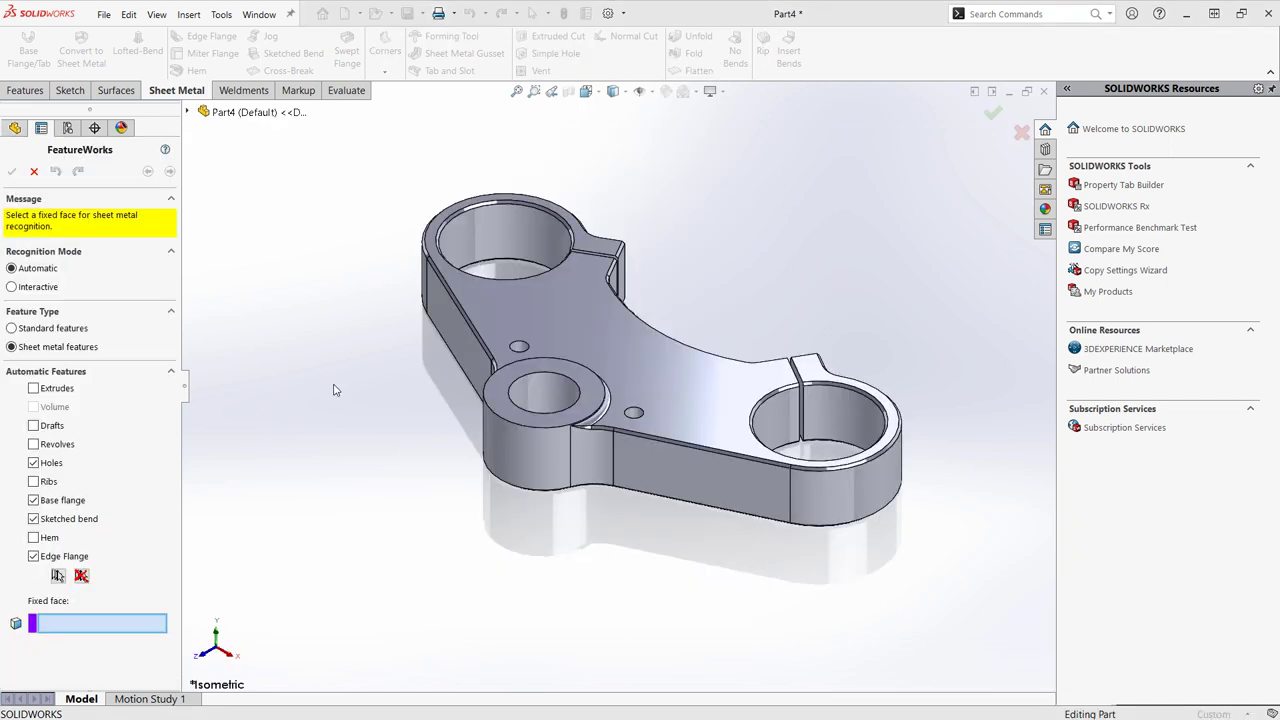
pyautogui.click(34, 330)
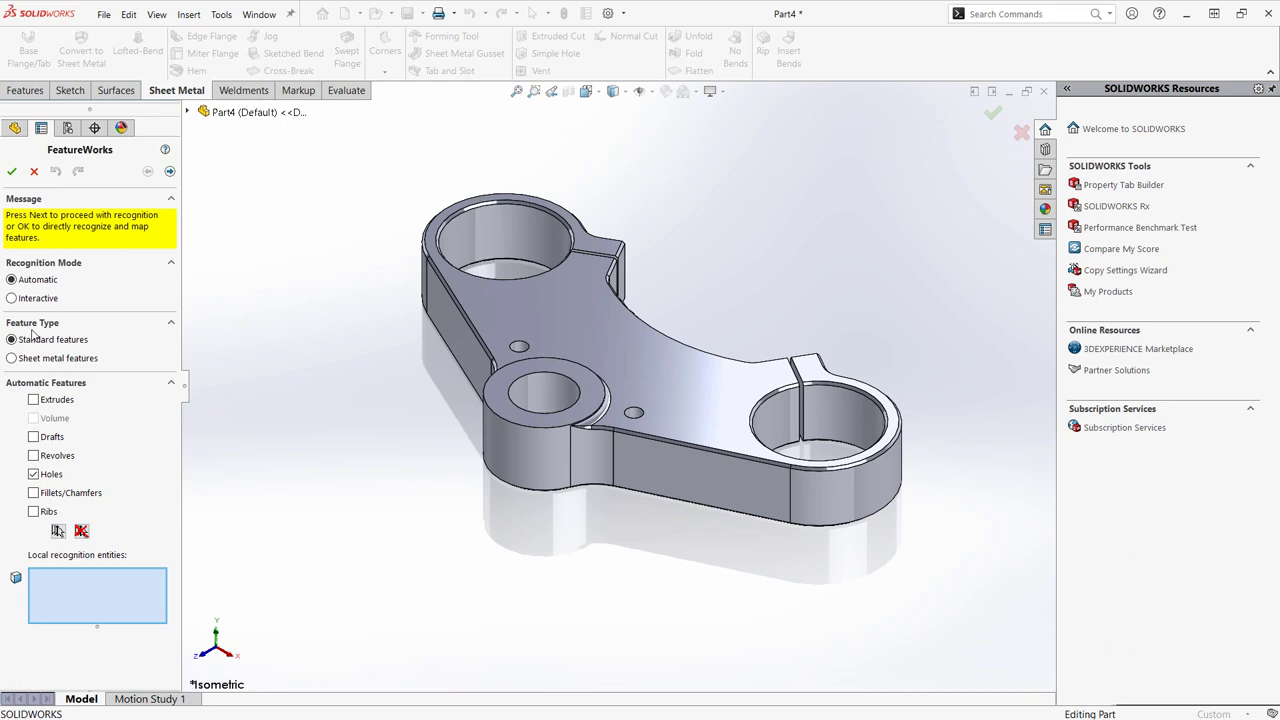
pyautogui.click(34, 400)
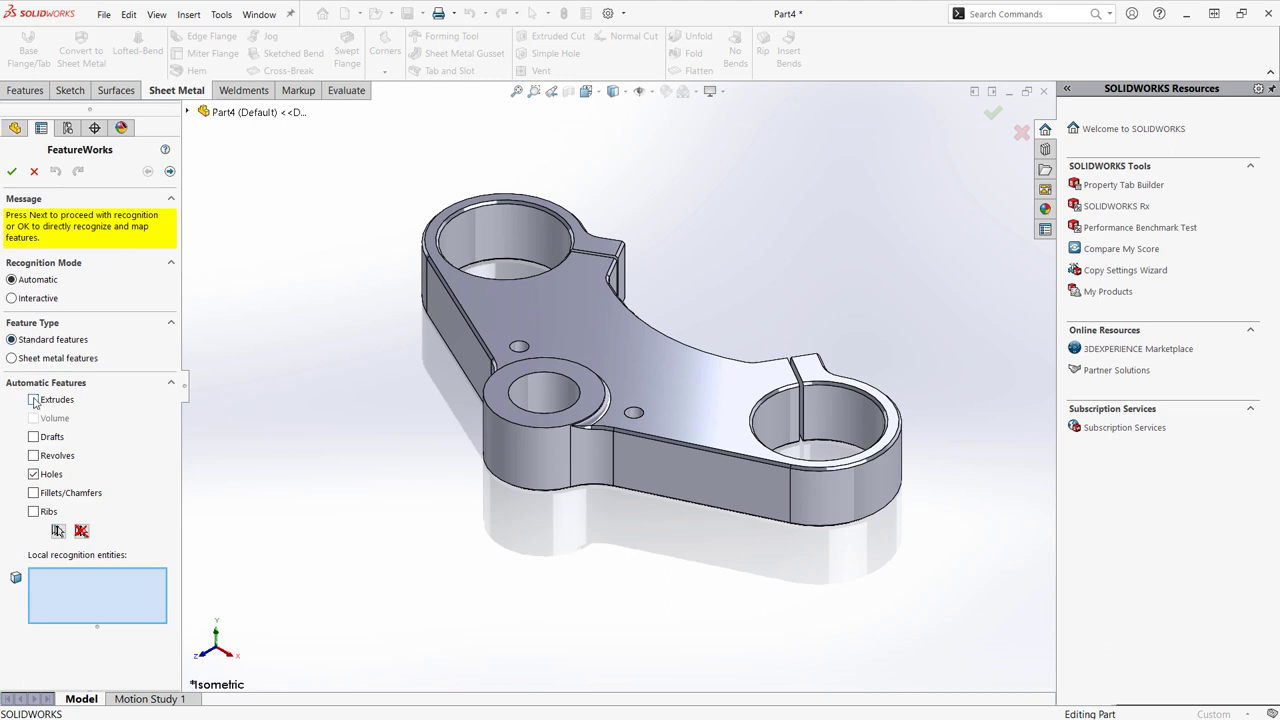
pyautogui.click(34, 456)
pyautogui.click(34, 493)
pyautogui.click(171, 172)
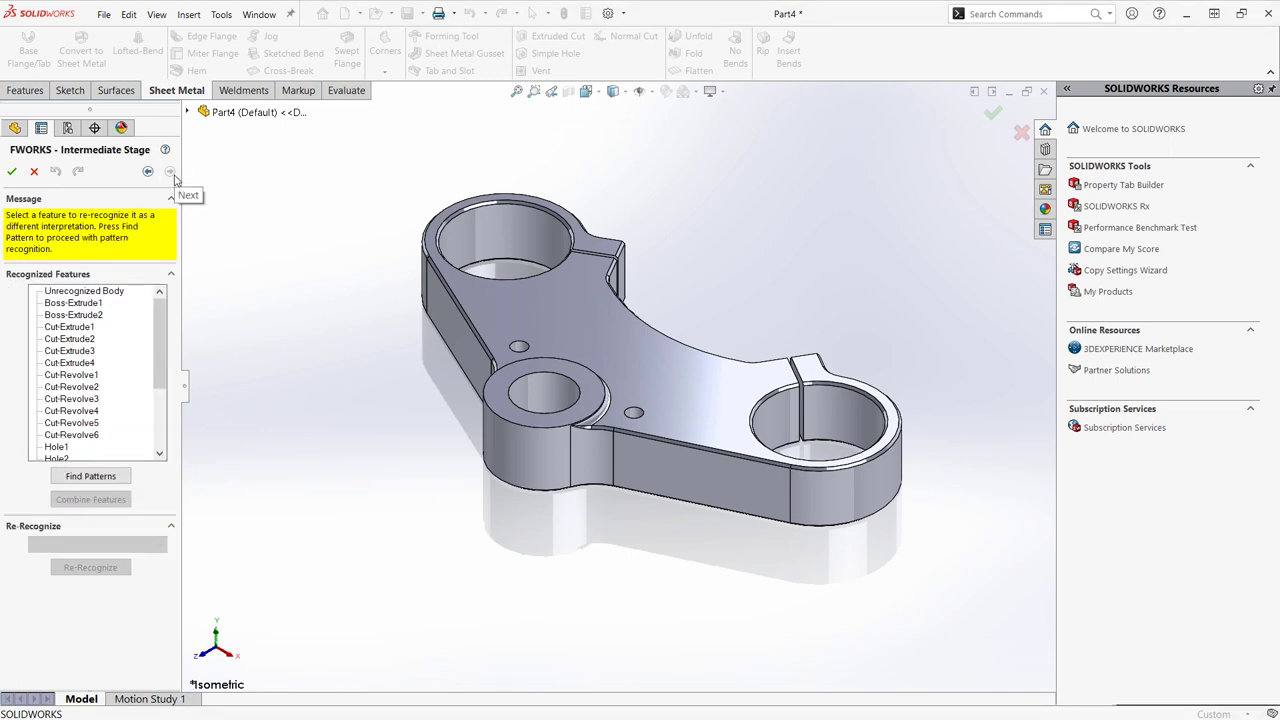
# Show the unrecognized base plate body and return to continue recognition on it
pyautogui.click(110, 291)
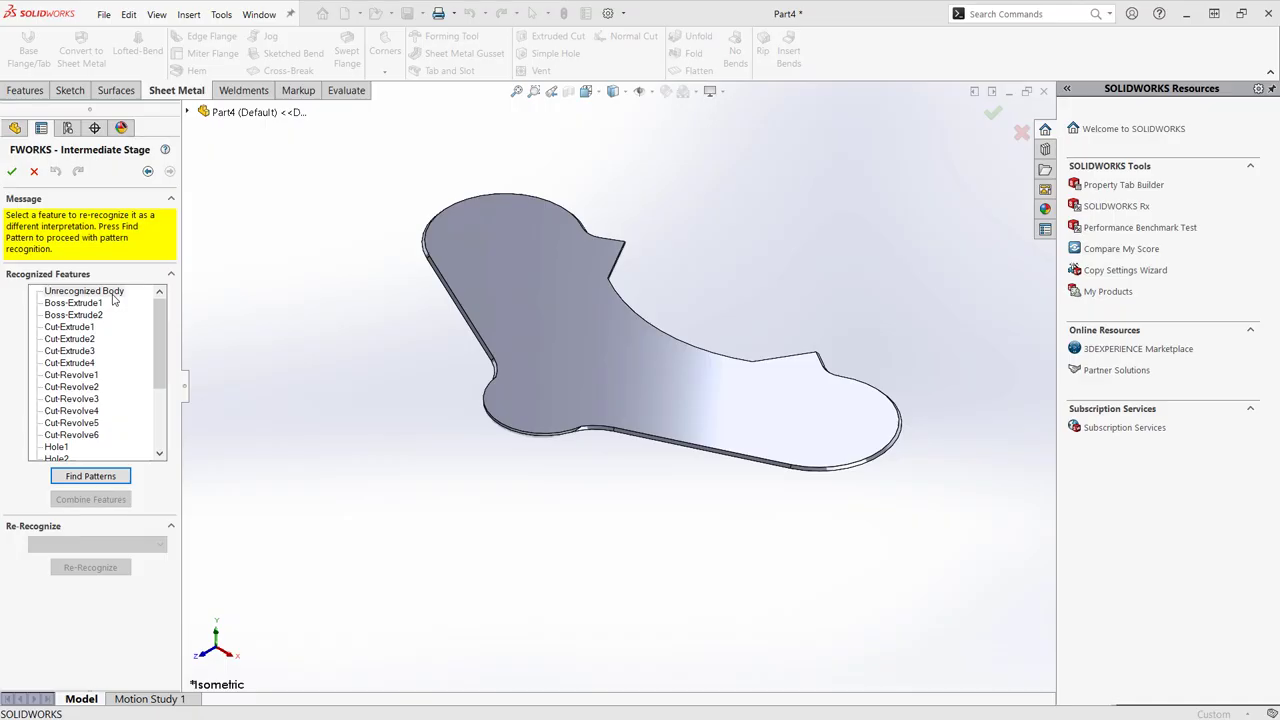
pyautogui.click(147, 171)
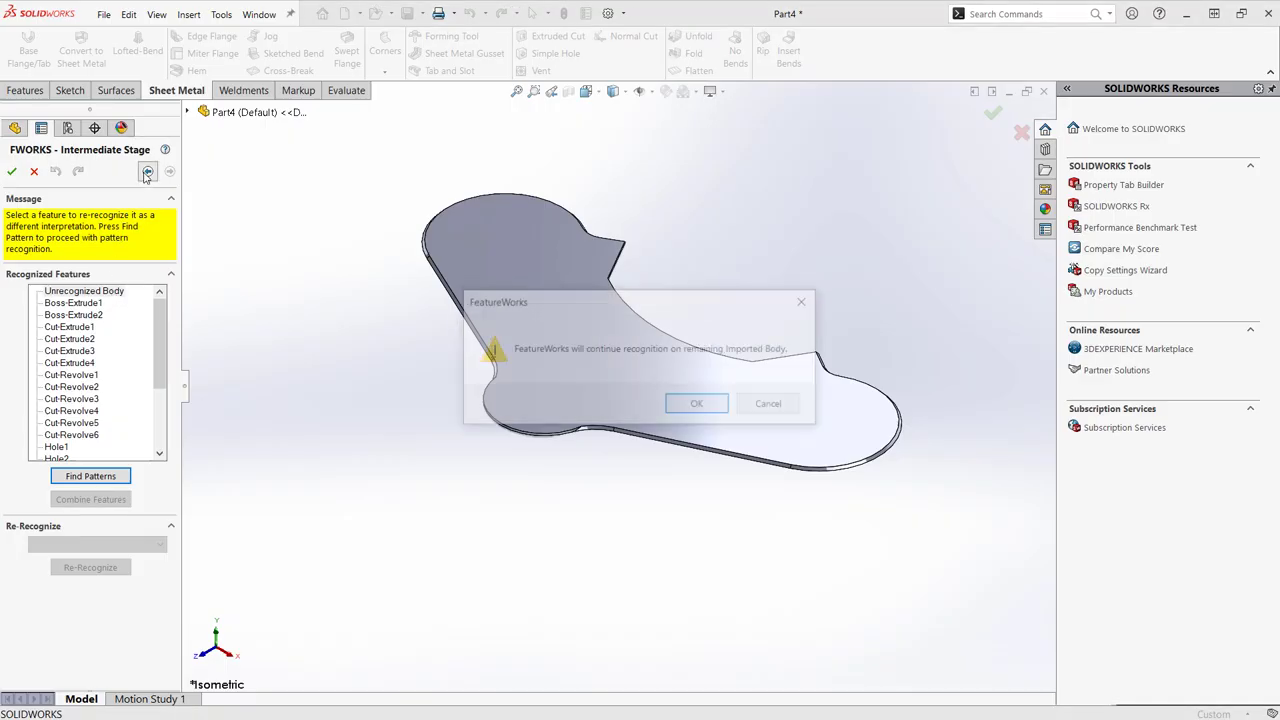
# On the remaining body, recognize the chamfered rims of the upper-left and right bores as chamfers
pyautogui.click(679, 401)
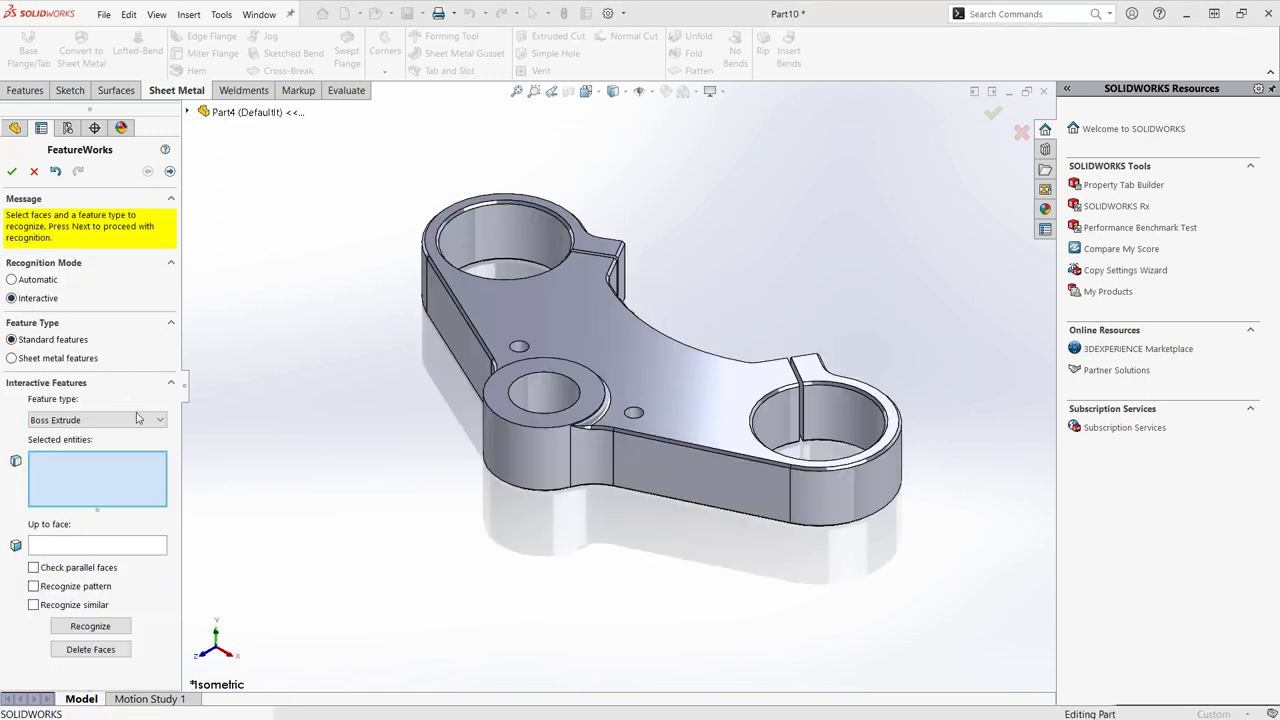
pyautogui.click(140, 420)
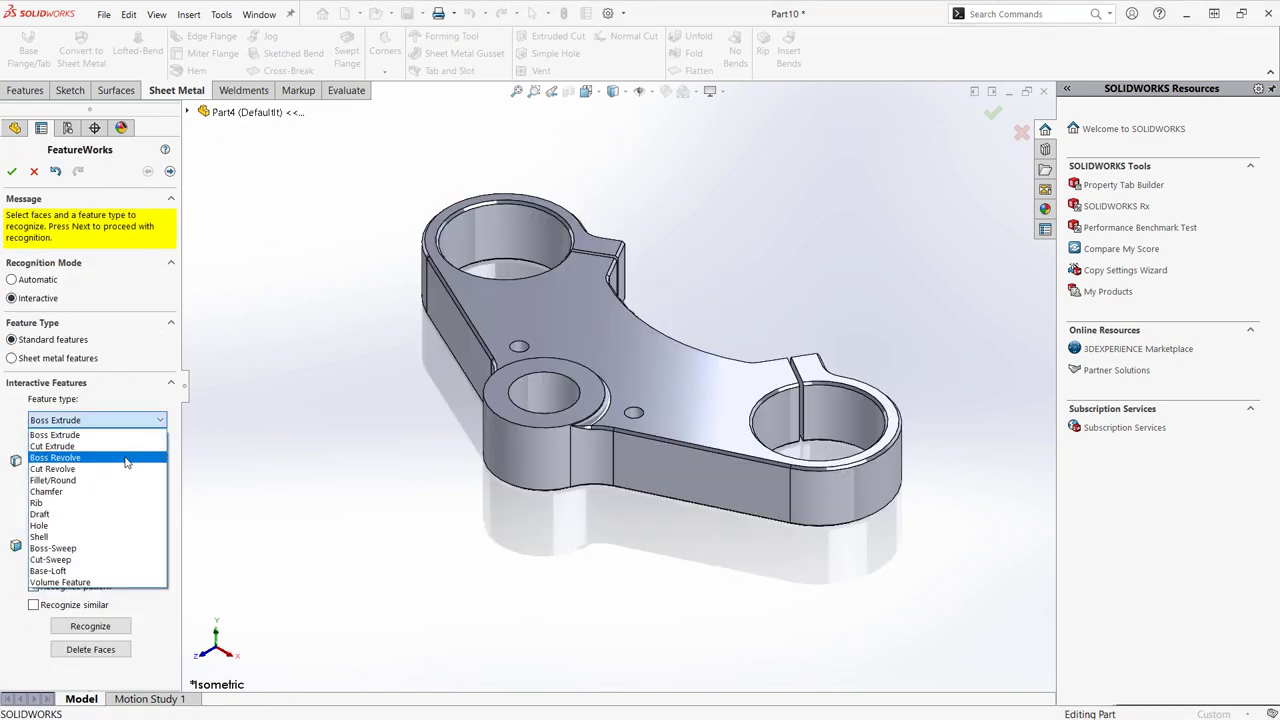
pyautogui.click(120, 491)
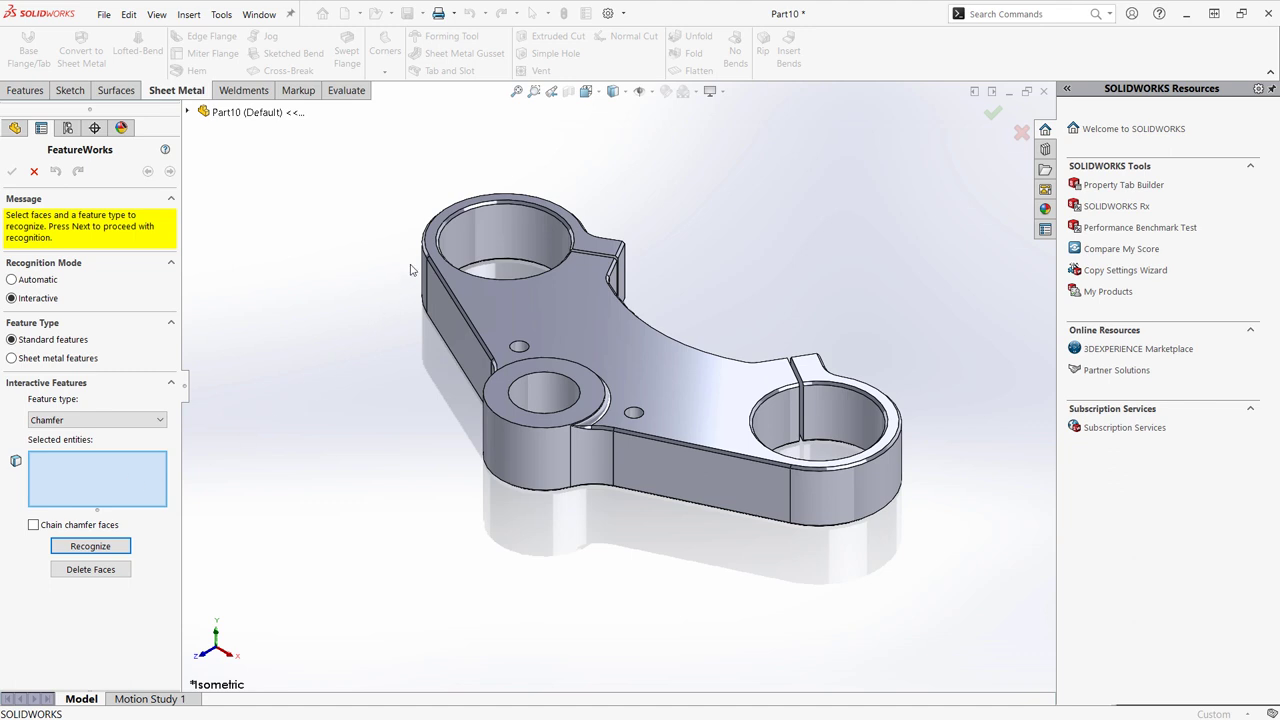
pyautogui.click(455, 250)
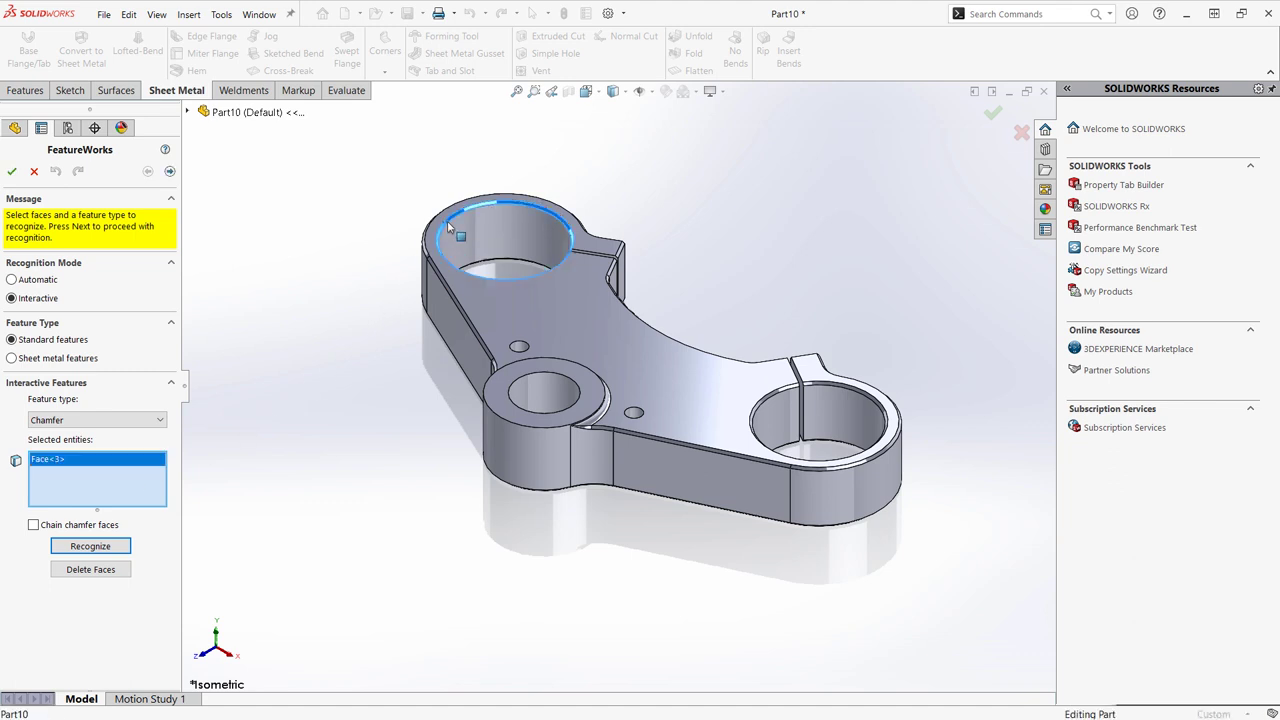
pyautogui.click(115, 546)
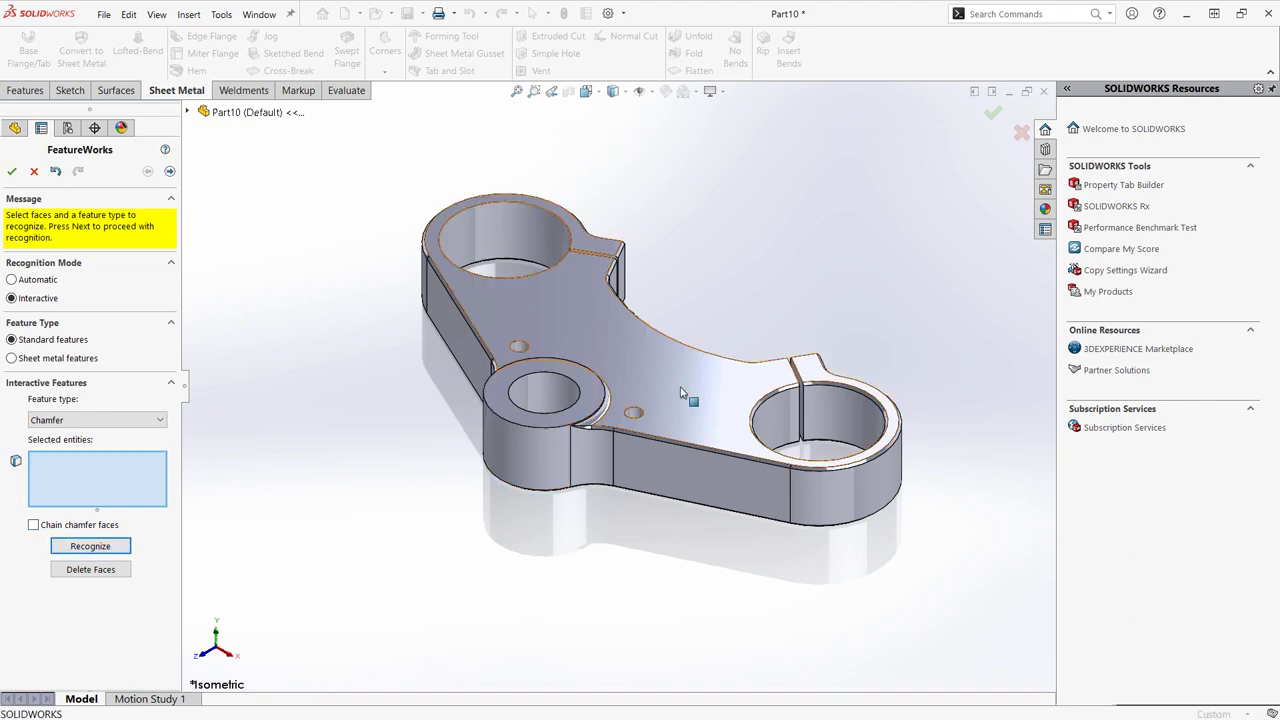
pyautogui.click(790, 397)
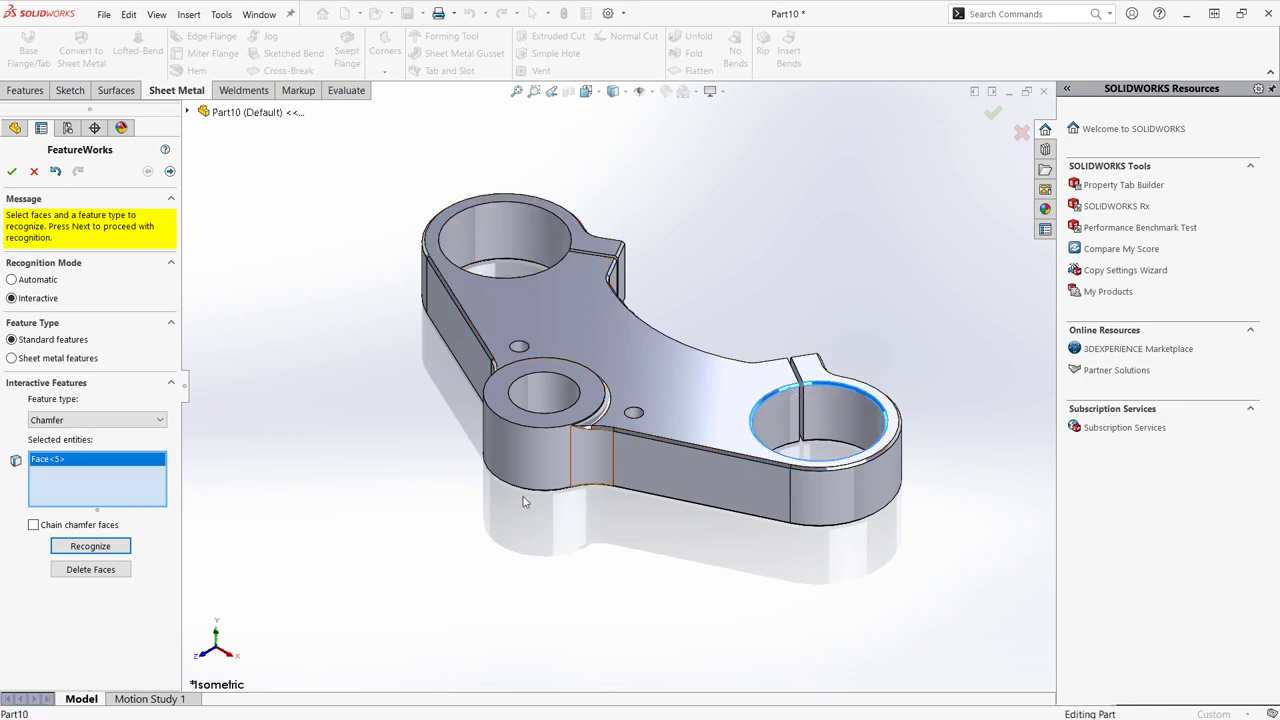
pyautogui.click(90, 552)
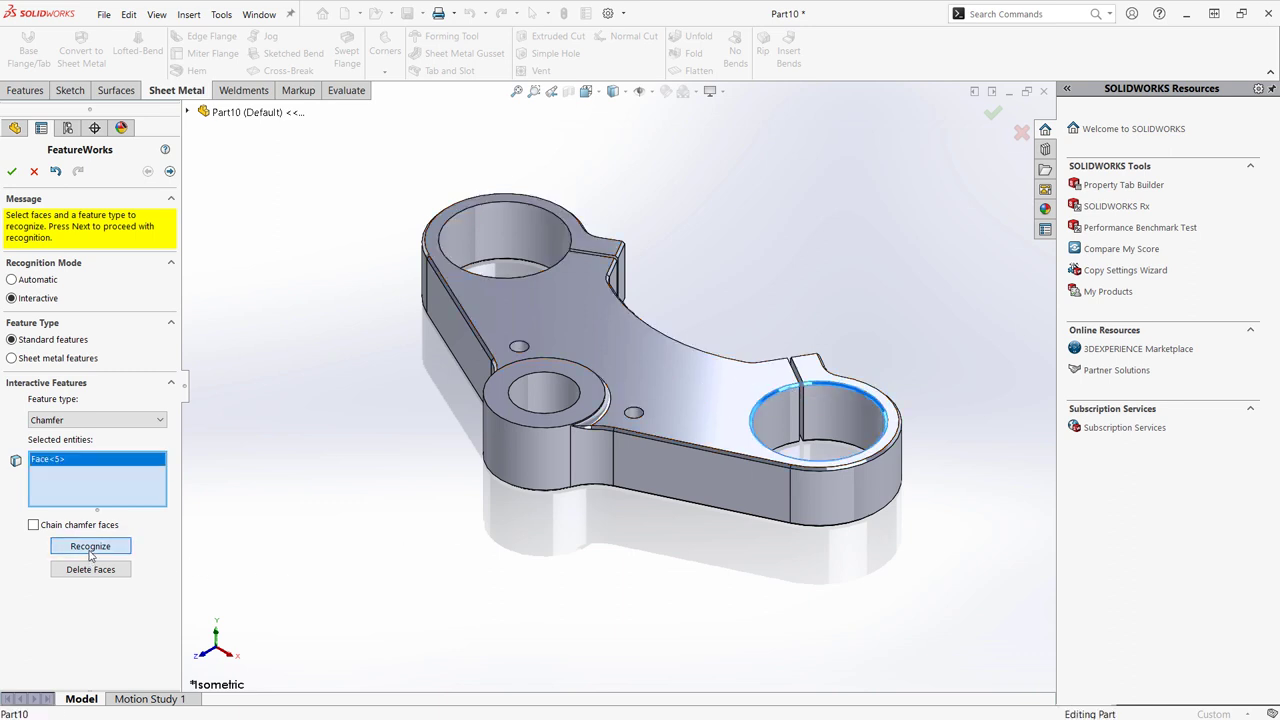
# Try the tangent front-edge chamfer chain, clear the failed chamfer faces, and switch to Automatic mode
pyautogui.click(602, 429)
pyautogui.rightClick(602, 429)
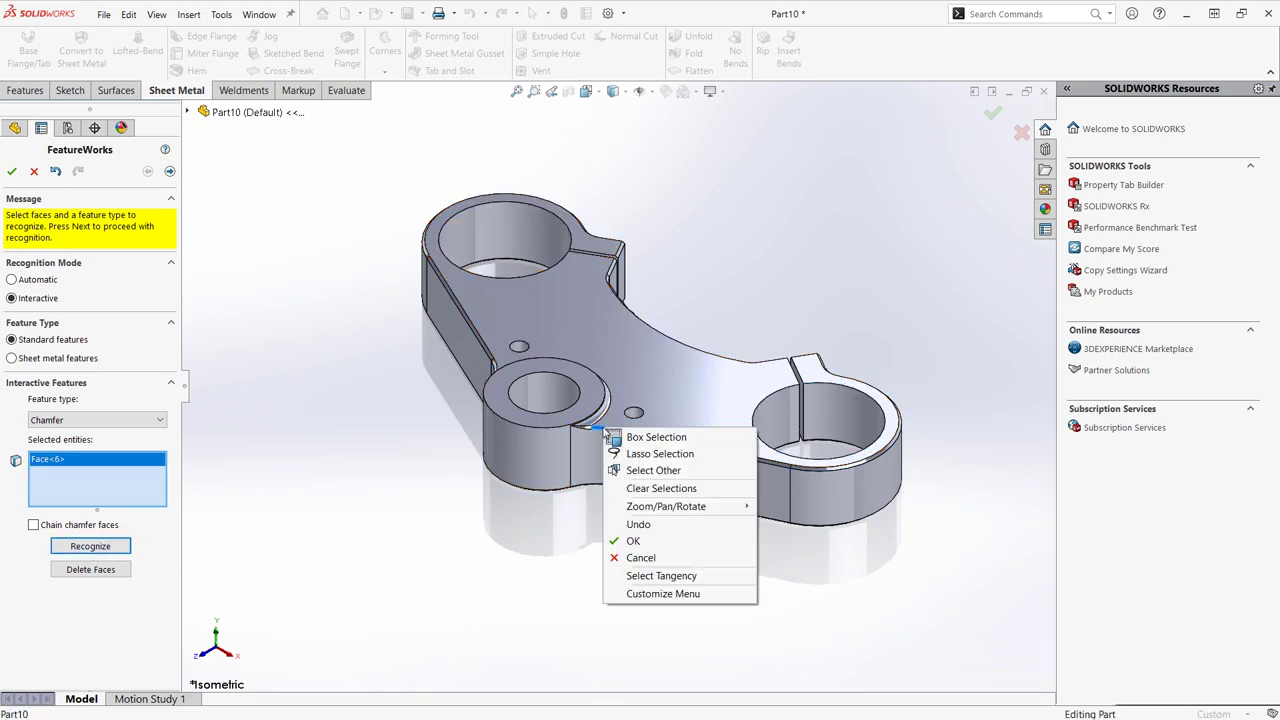
pyautogui.click(670, 576)
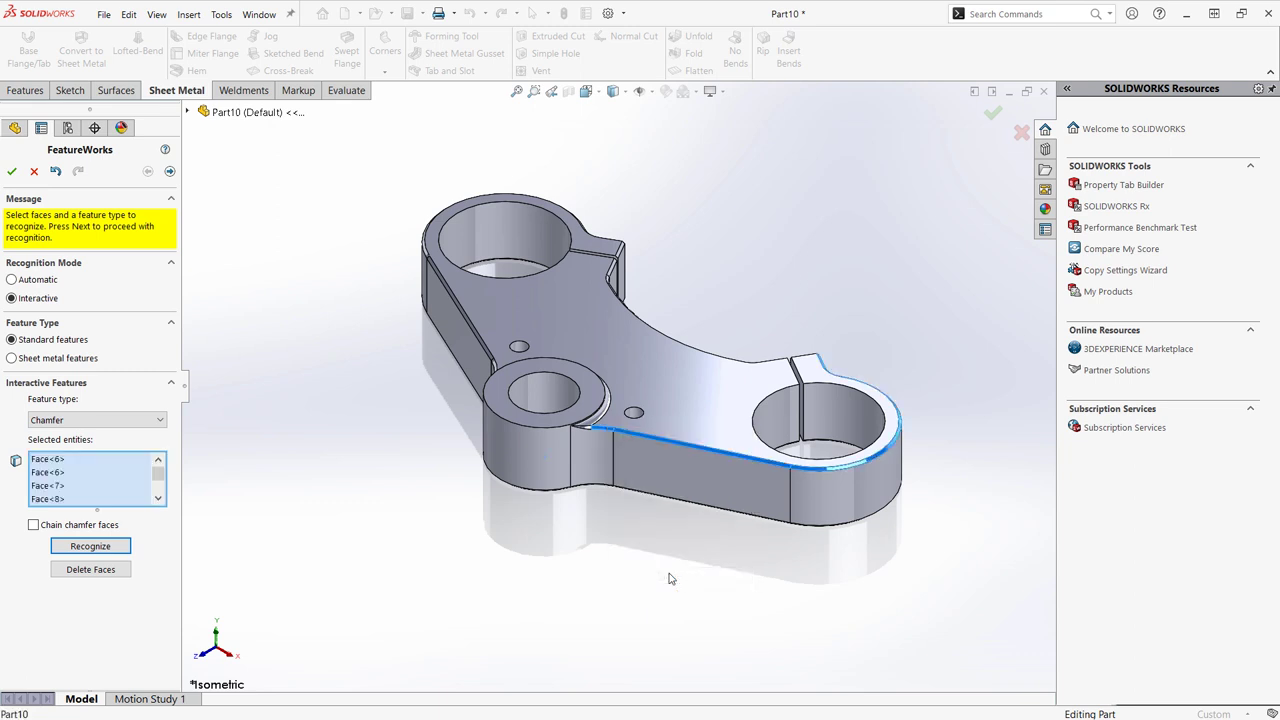
pyautogui.click(73, 557)
pyautogui.click(82, 576)
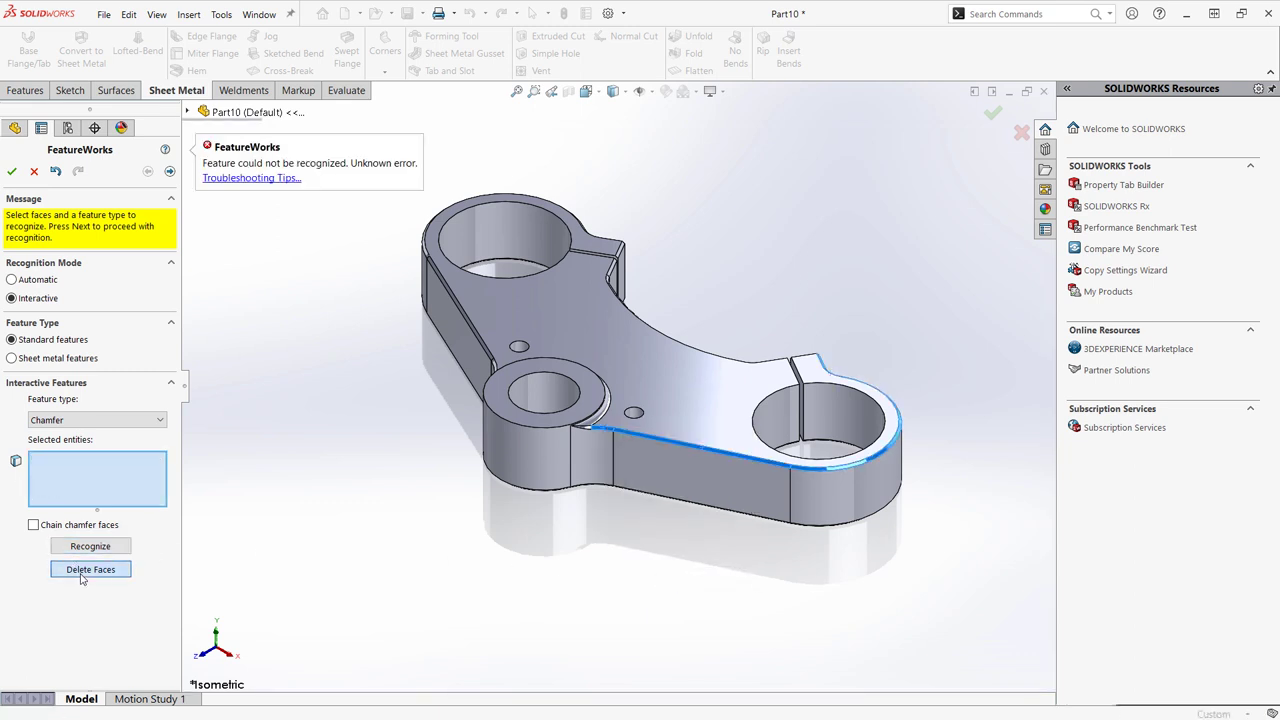
pyautogui.click(589, 430)
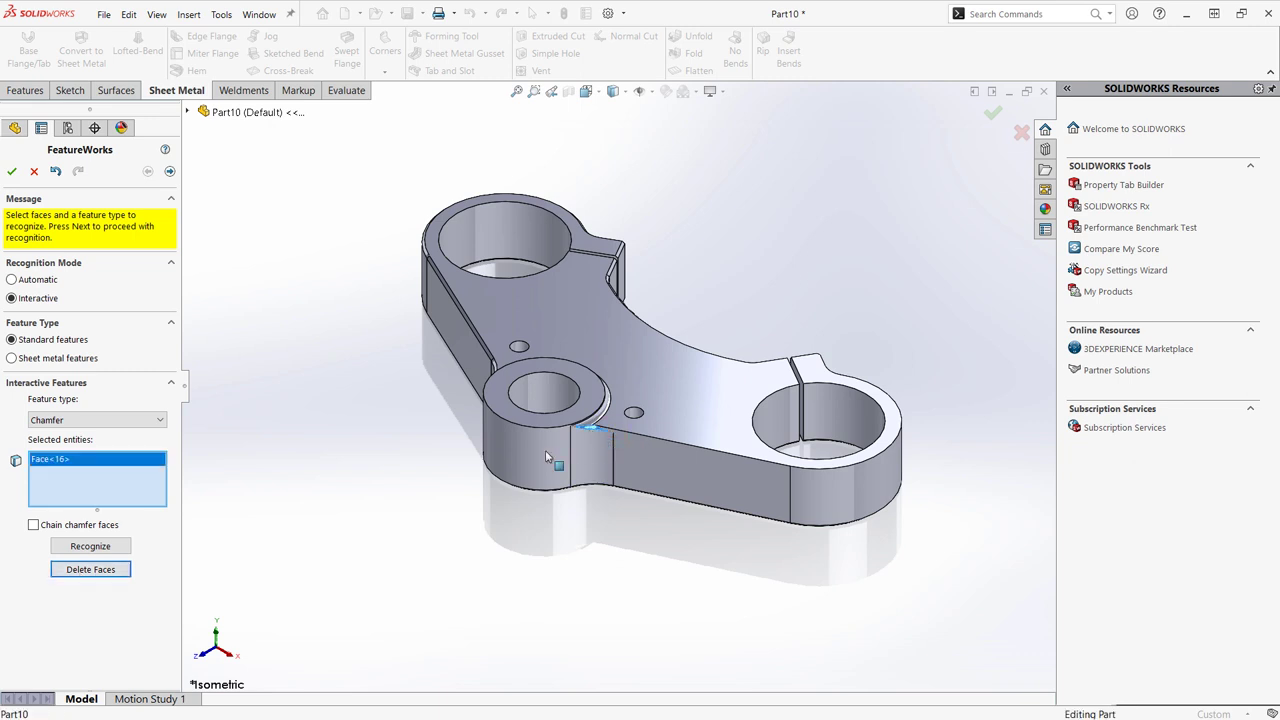
pyautogui.click(98, 571)
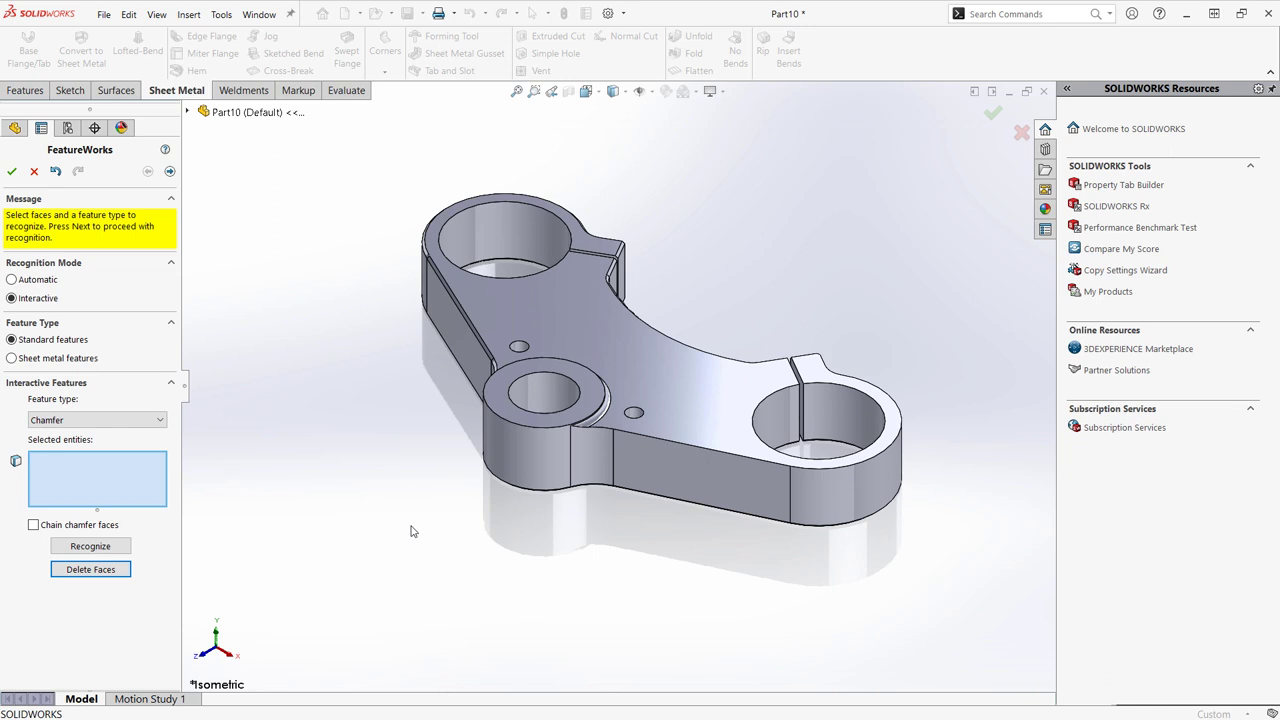
pyautogui.click(11, 280)
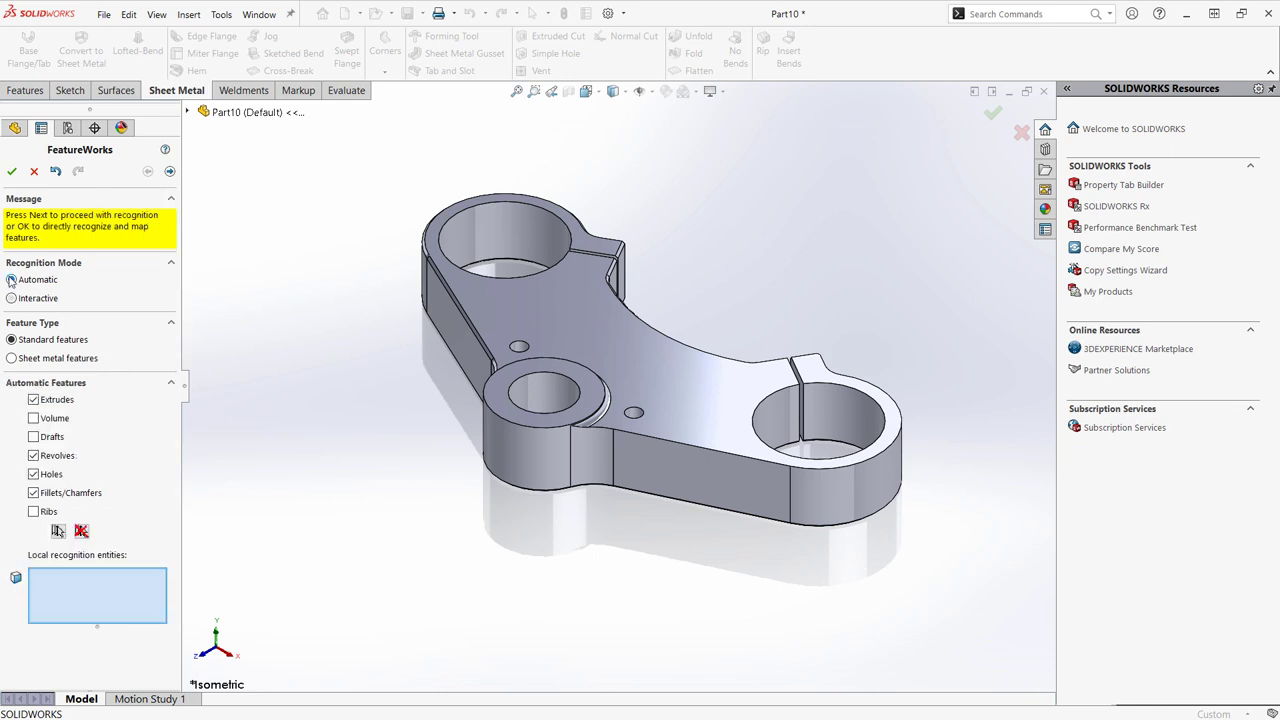
# Recognize Part12's features, select Cut-Extrude1 and Cut-Extrude2, and begin pattern recognition
pyautogui.click(170, 171)
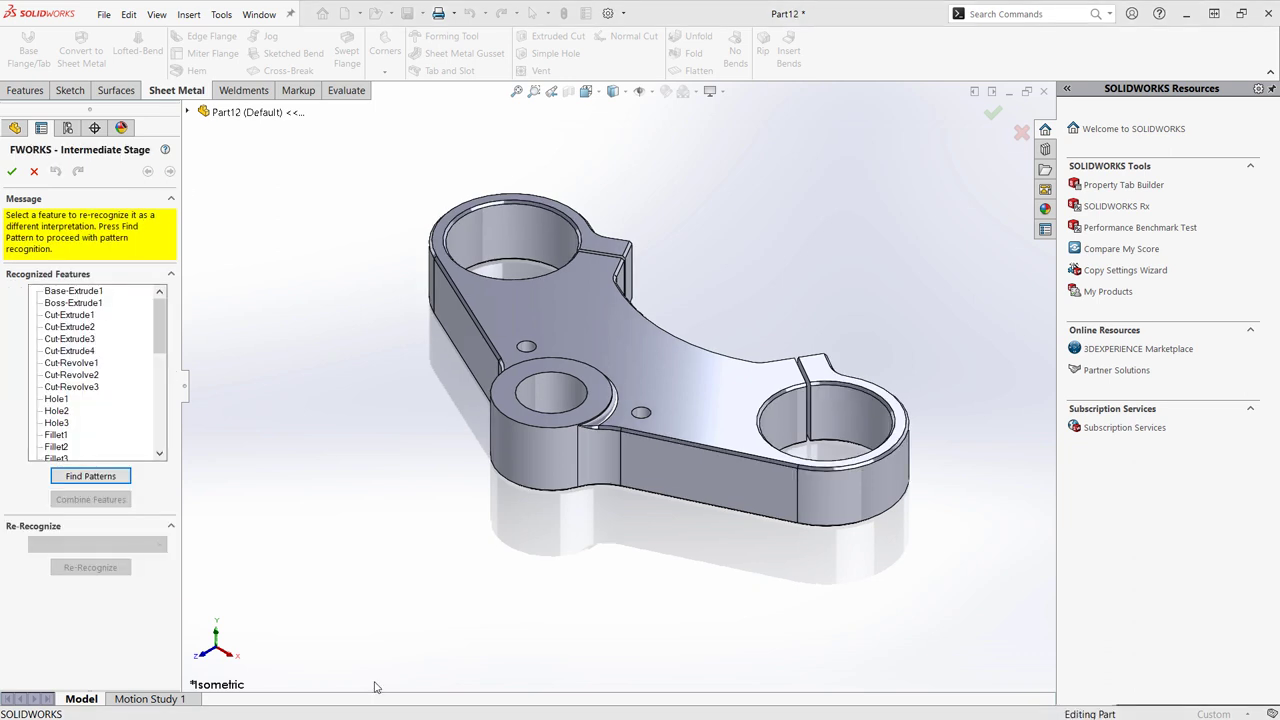
pyautogui.click(72, 316)
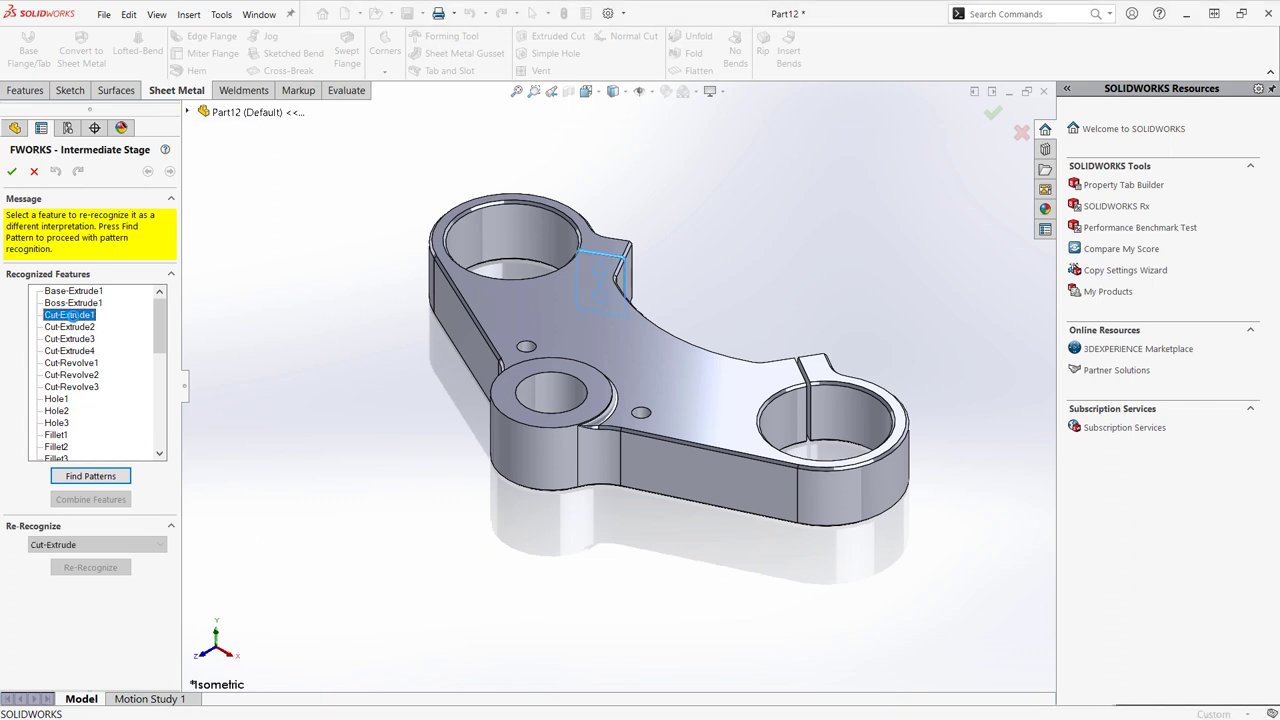
pyautogui.click(72, 327)
pyautogui.keyDown('ctrl'); pyautogui.click(72, 315); pyautogui.keyUp('ctrl')
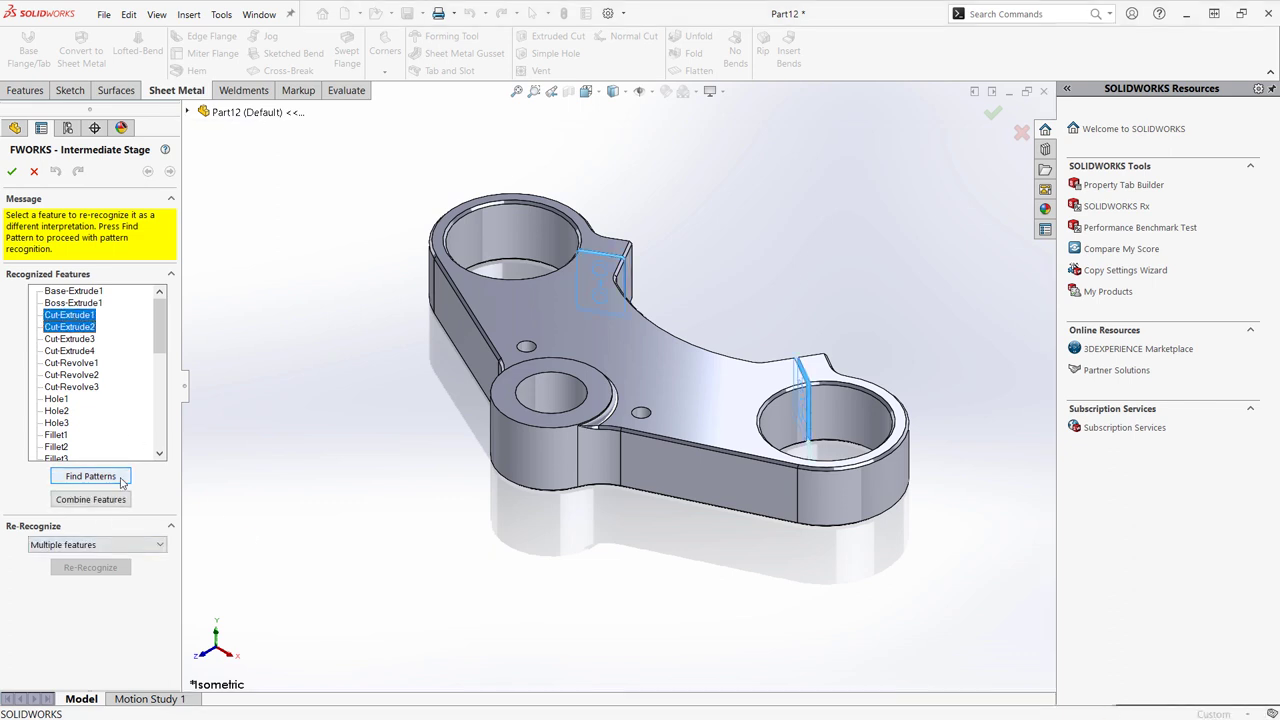
pyautogui.click(90, 476)
# Recognize the flange slot cuts as a mirror: Cut-Extrude1 as seed, Cut-Extrude2 as mirror
pyautogui.click(25, 374)
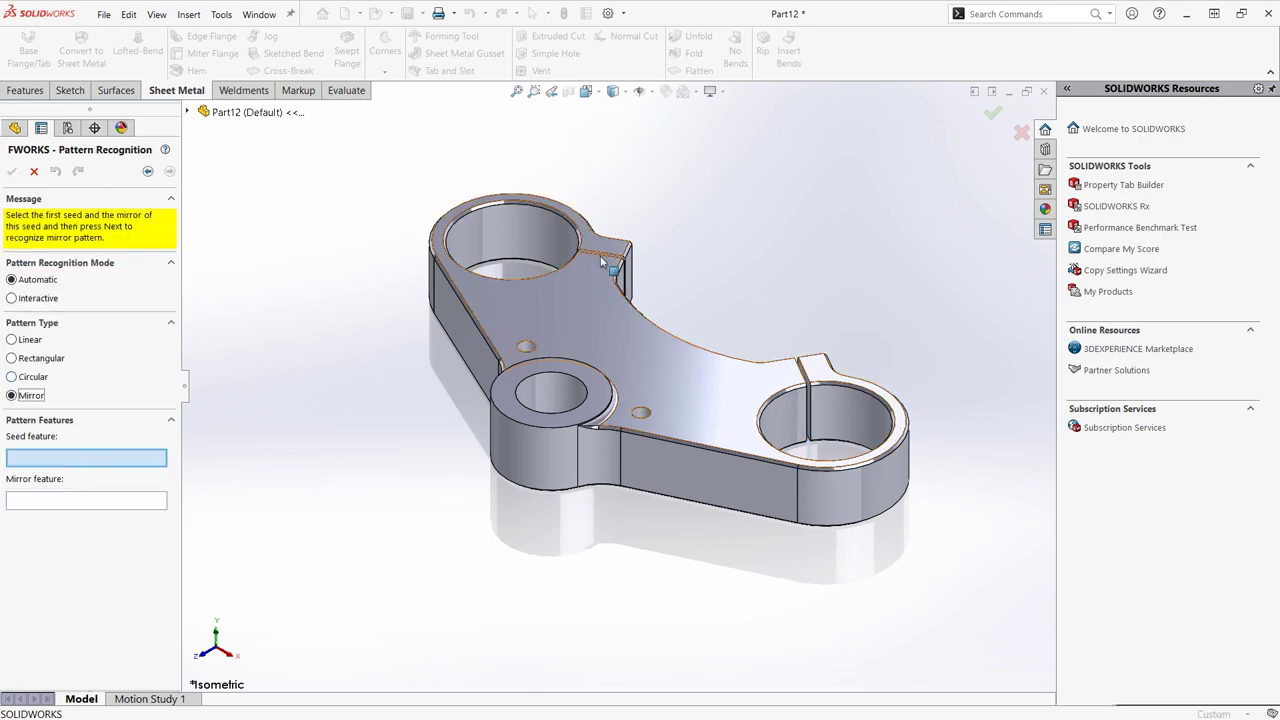
pyautogui.scroll(-5, 614, 281)
pyautogui.click(626, 305)
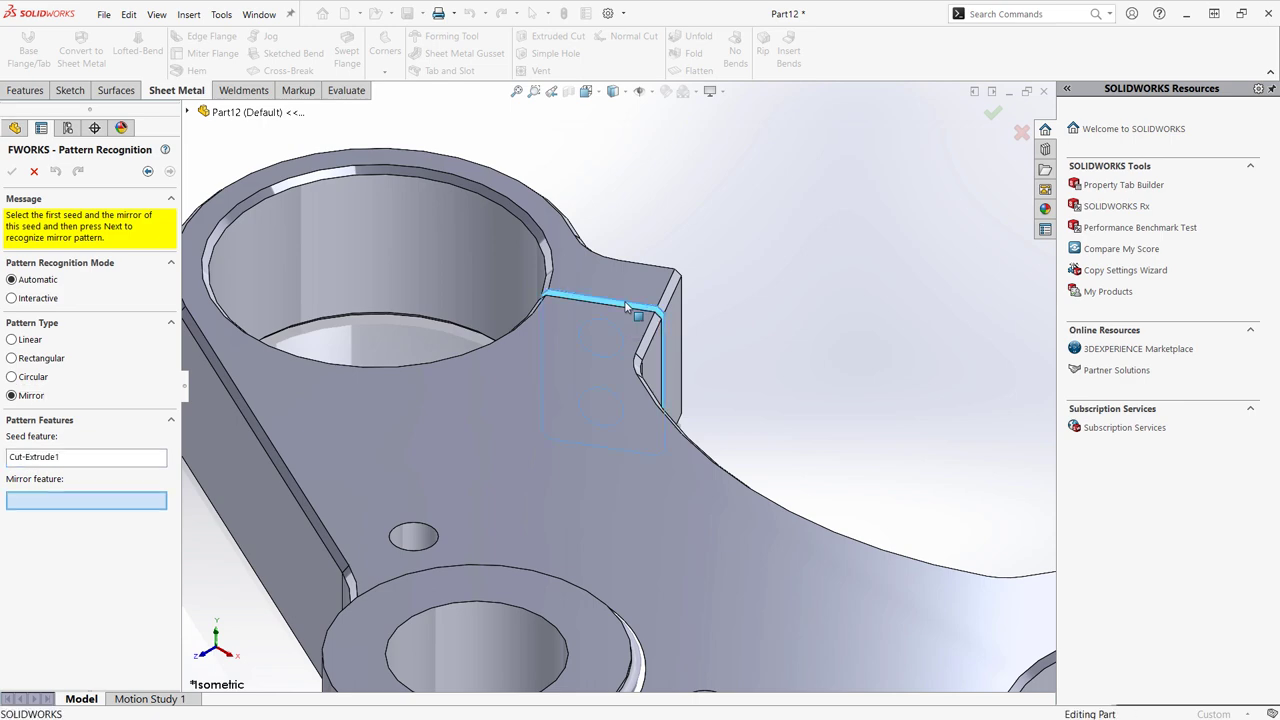
pyautogui.scroll(5, 843, 551)
pyautogui.scroll(-5, 724, 432)
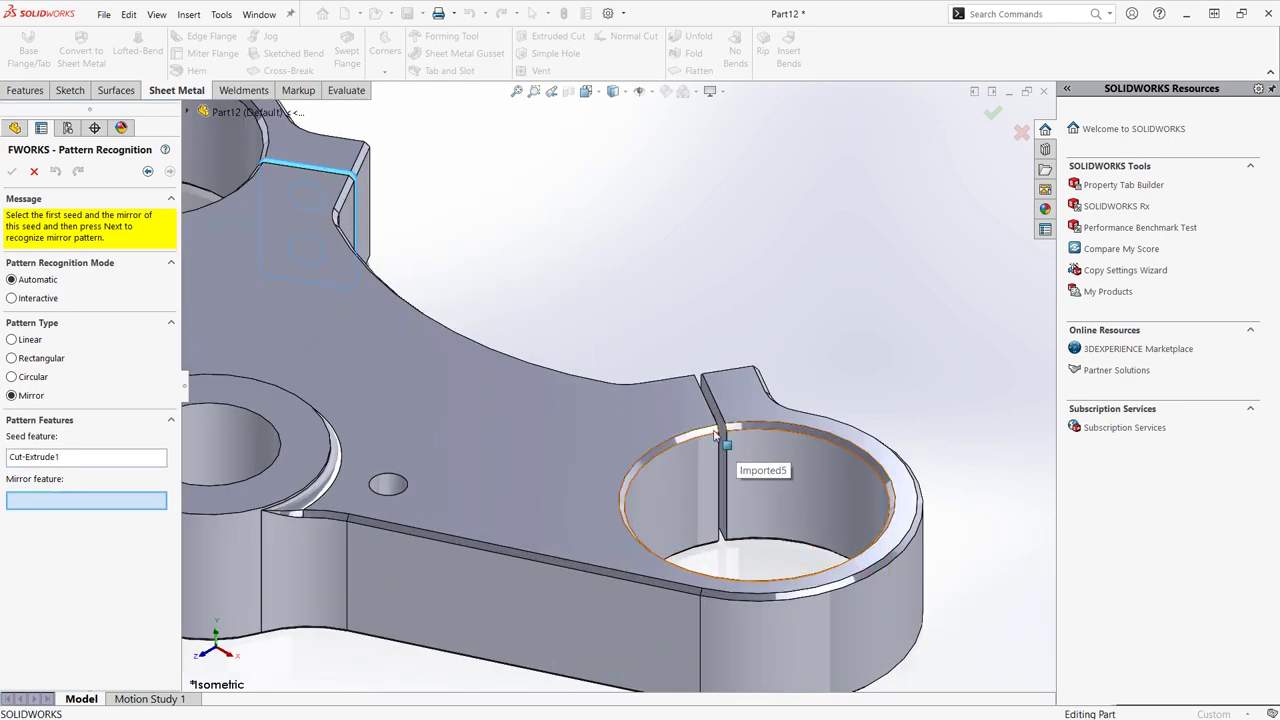
pyautogui.click(724, 432)
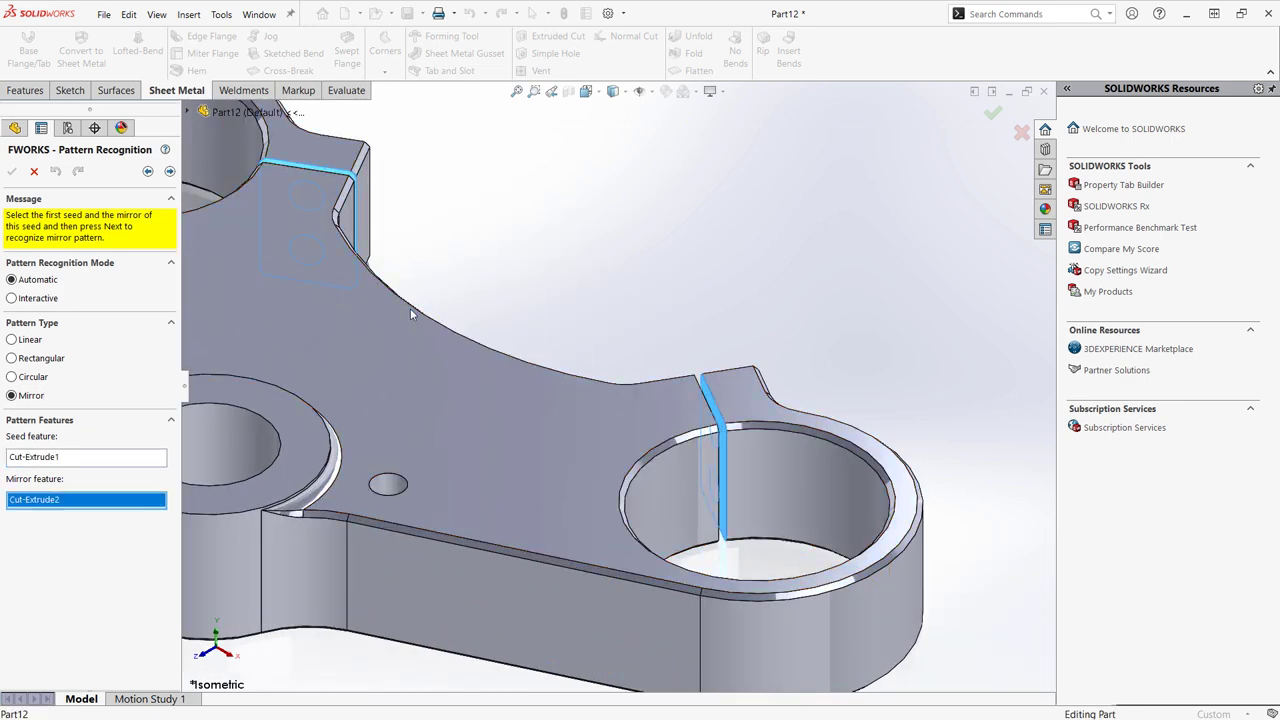
pyautogui.click(170, 171)
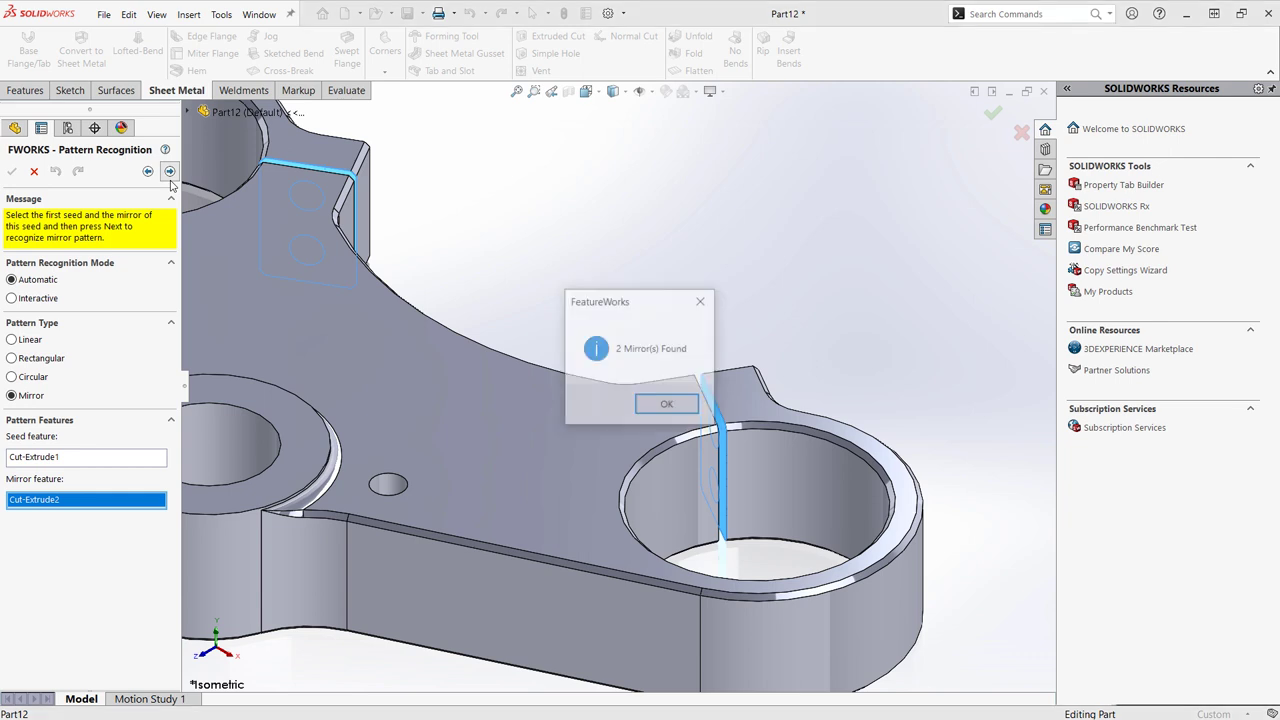
pyautogui.click(680, 414)
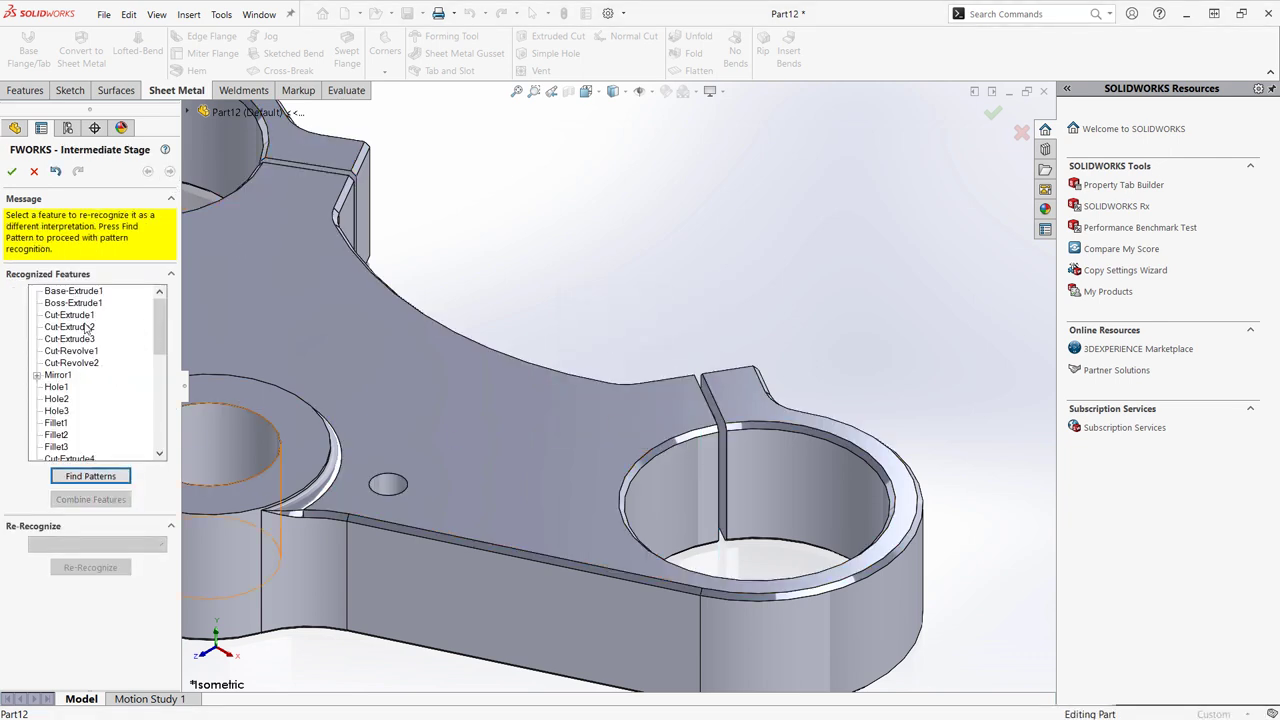
# Reinterpret Cut-Revolve2, the large bore, as a Cut-Extrude
pyautogui.click(76, 351)
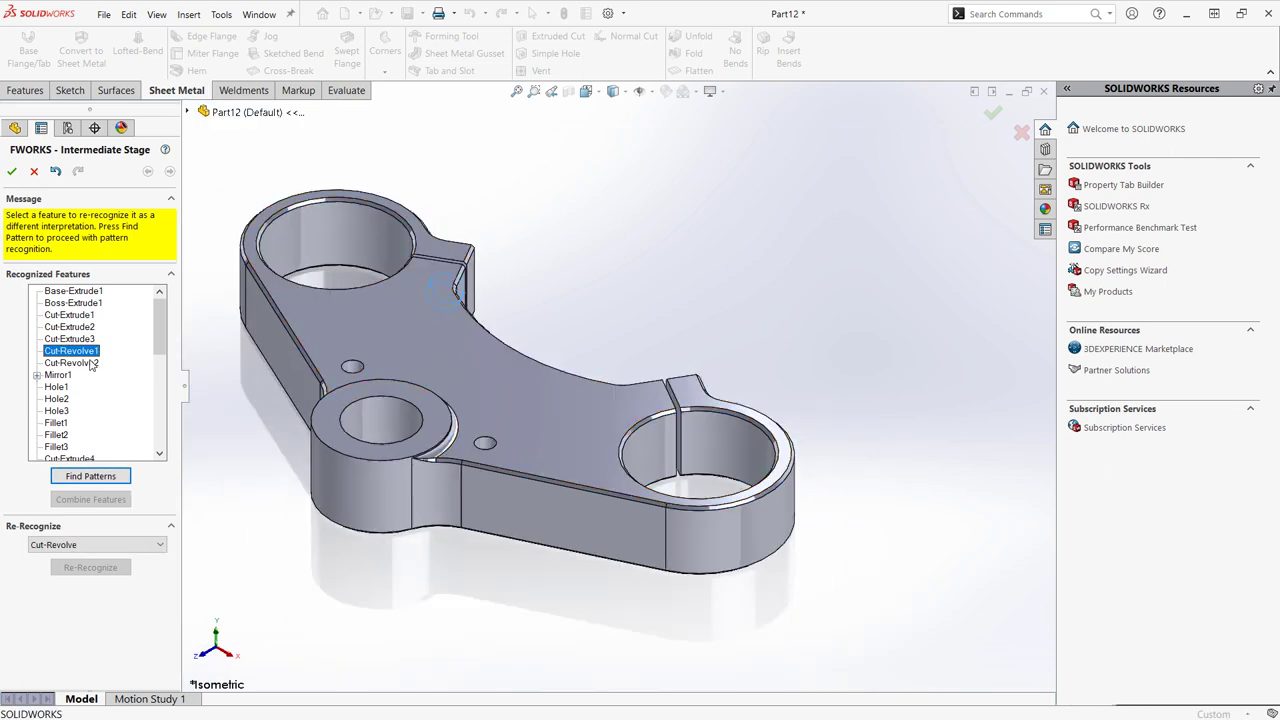
pyautogui.click(88, 363)
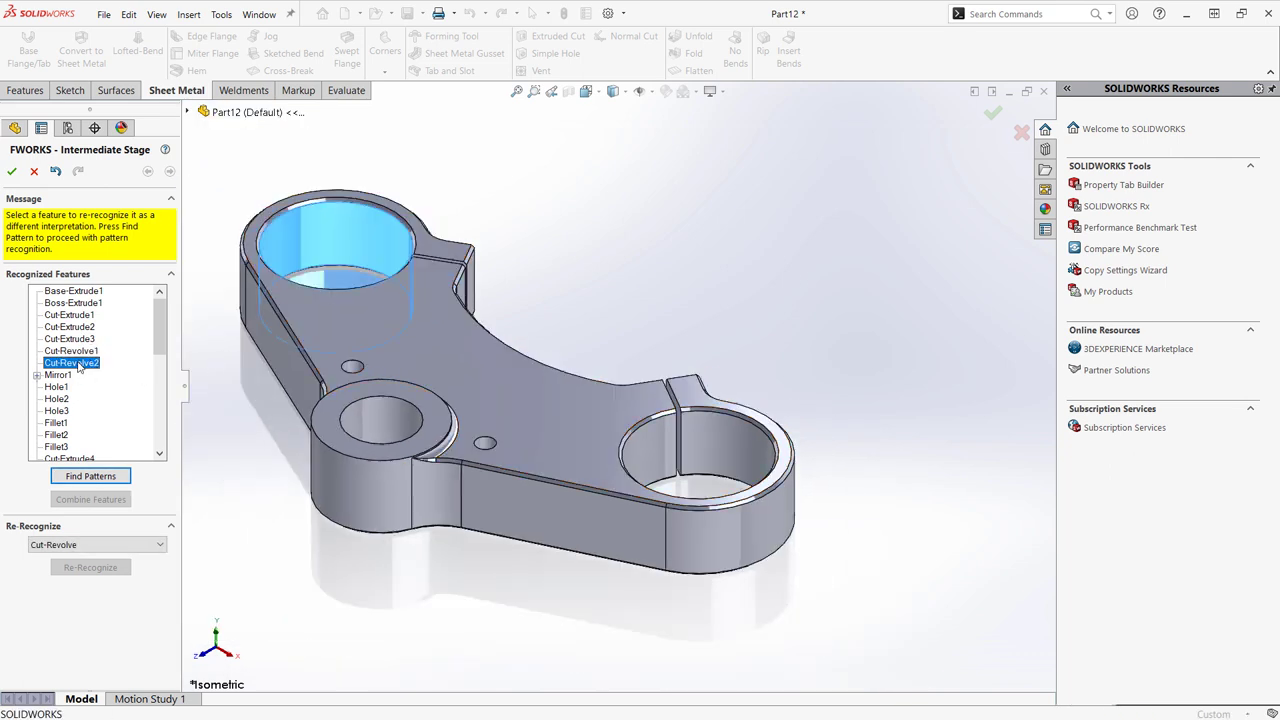
pyautogui.click(127, 546)
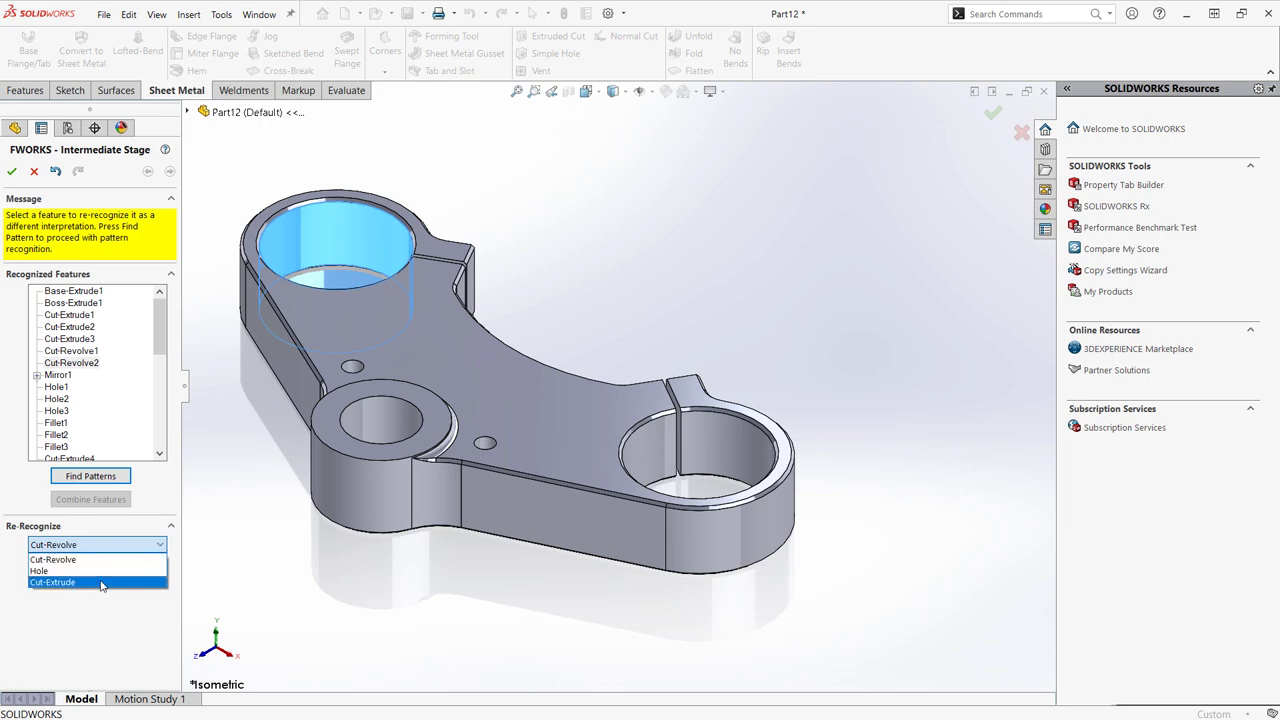
pyautogui.click(98, 582)
pyautogui.click(90, 567)
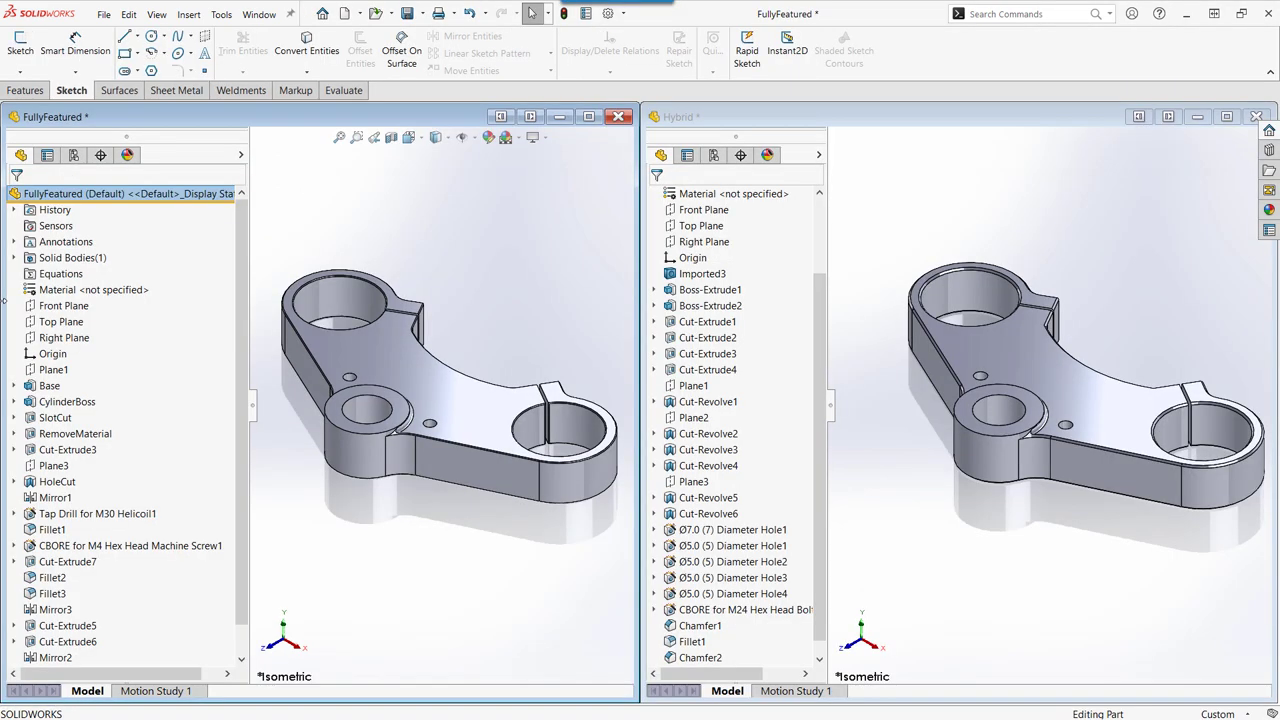
# Compare FullyFeatured's CBORE for M4 hole with Hybrid's Cut-Revolve2–4 and Ø5.0 holes side by side
pyautogui.moveTo(4, 298); pyautogui.dragTo(387, 384)
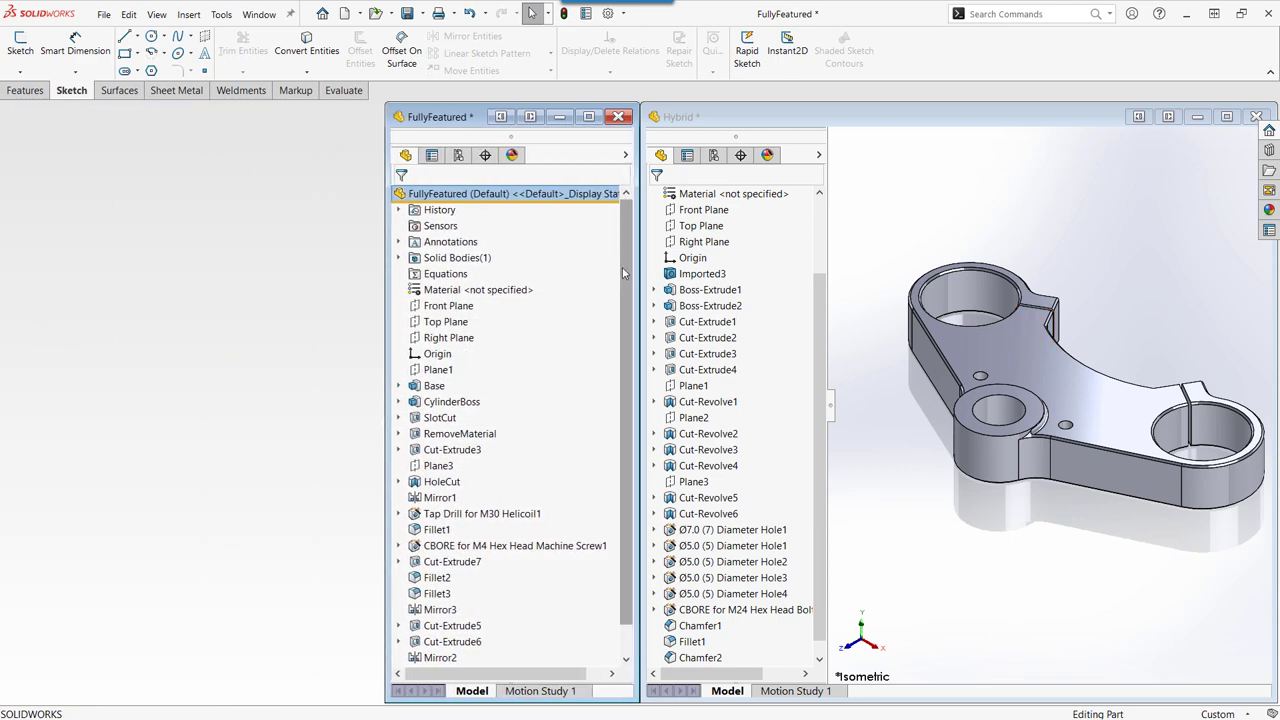
pyautogui.moveTo(622, 272); pyautogui.dragTo(622, 294)
pyautogui.click(565, 513)
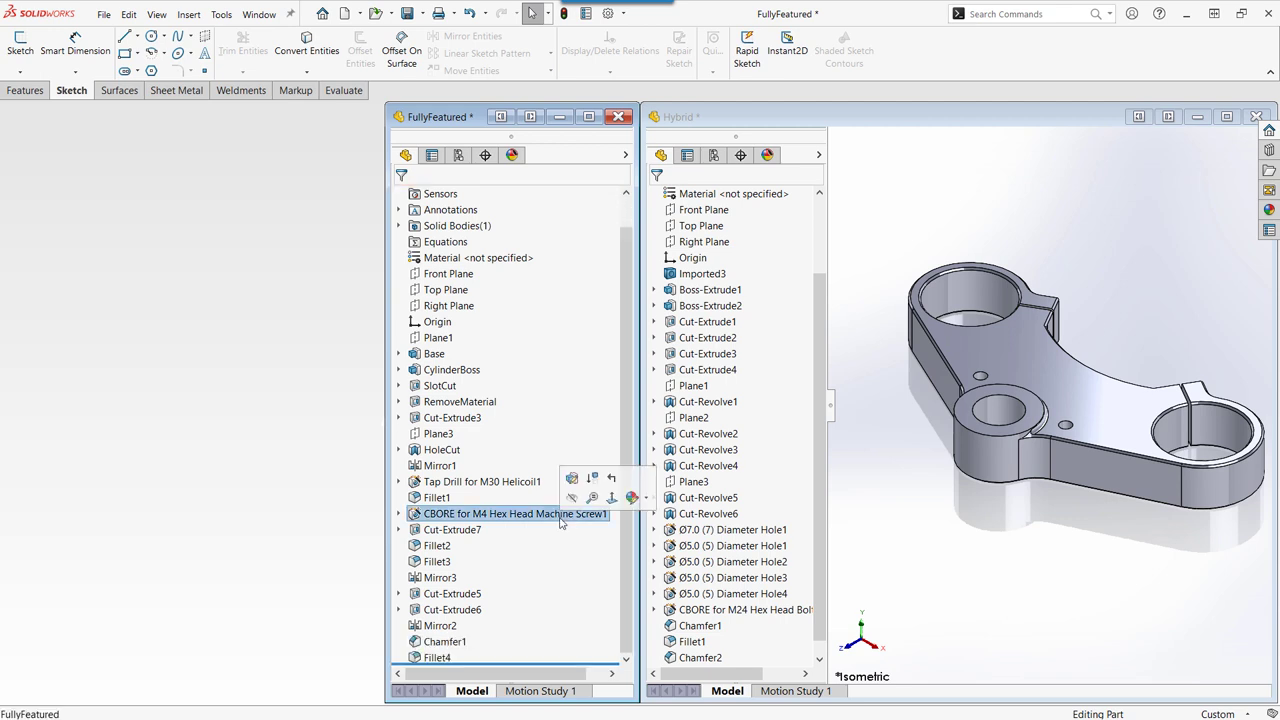
pyautogui.click(748, 512)
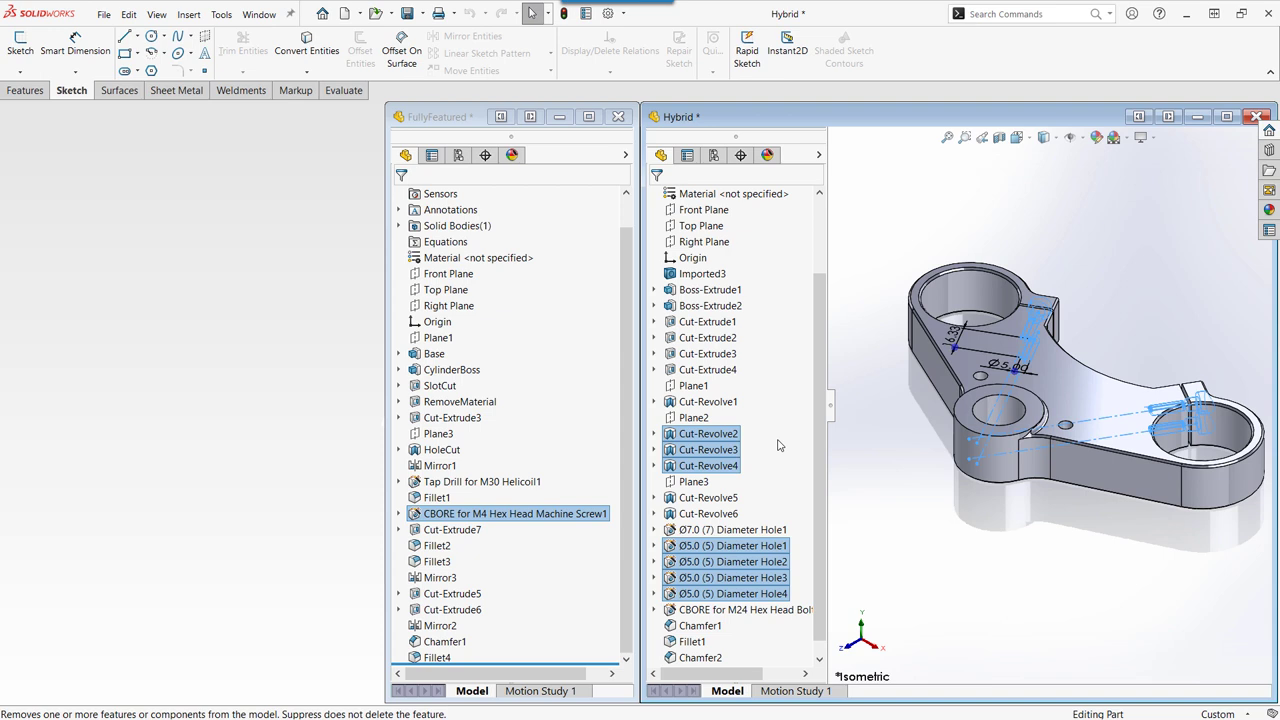
pyautogui.click(522, 461)
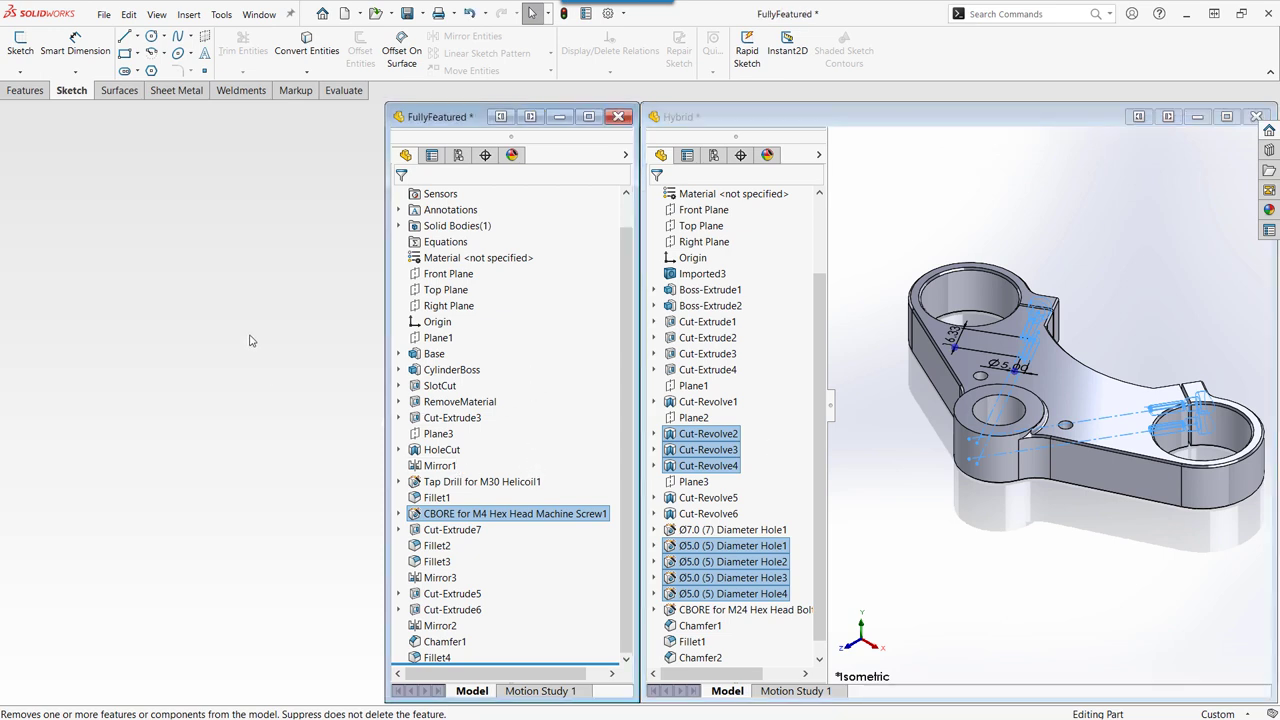
pyautogui.moveTo(386, 376); pyautogui.dragTo(1, 376)
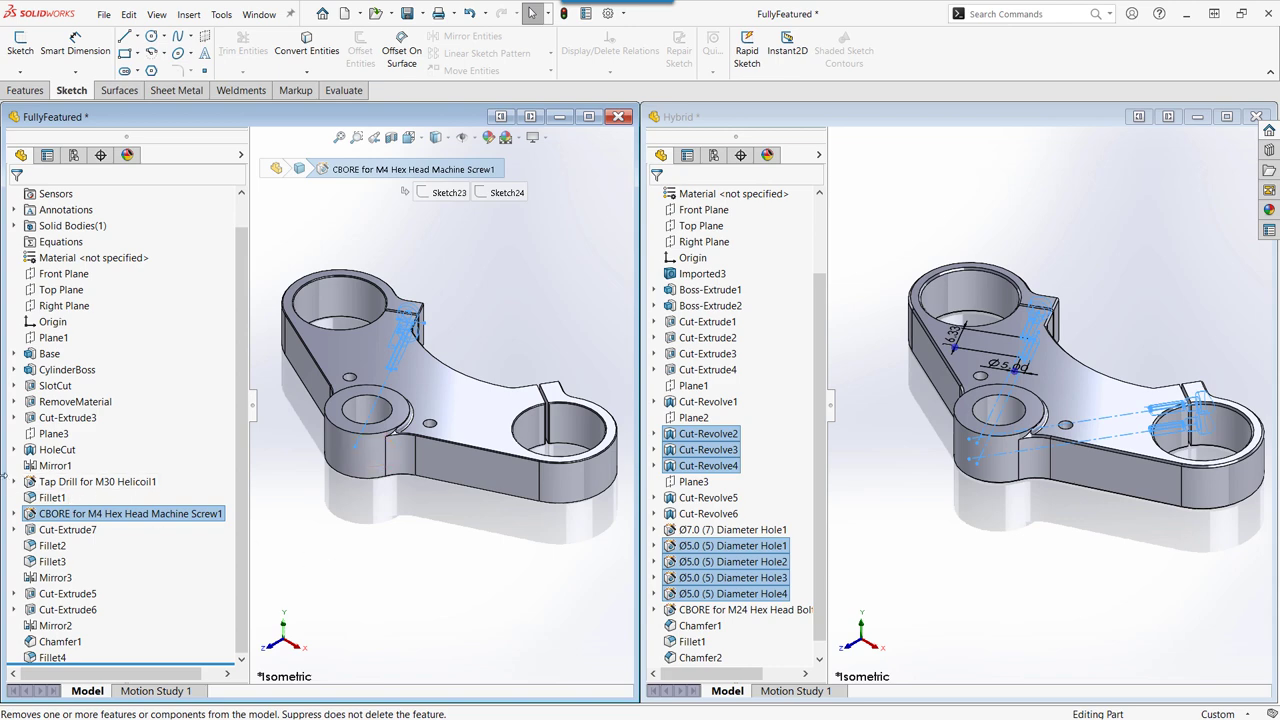
pyautogui.moveTo(5, 481); pyautogui.dragTo(383, 630)
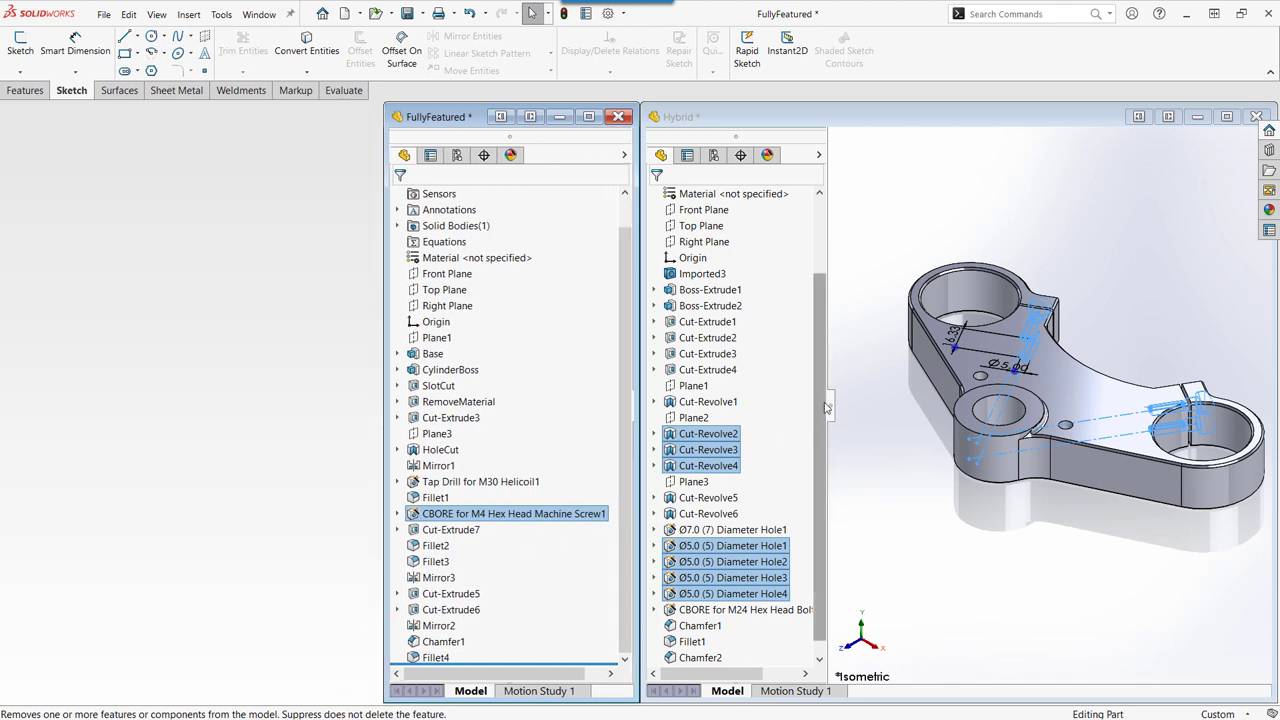